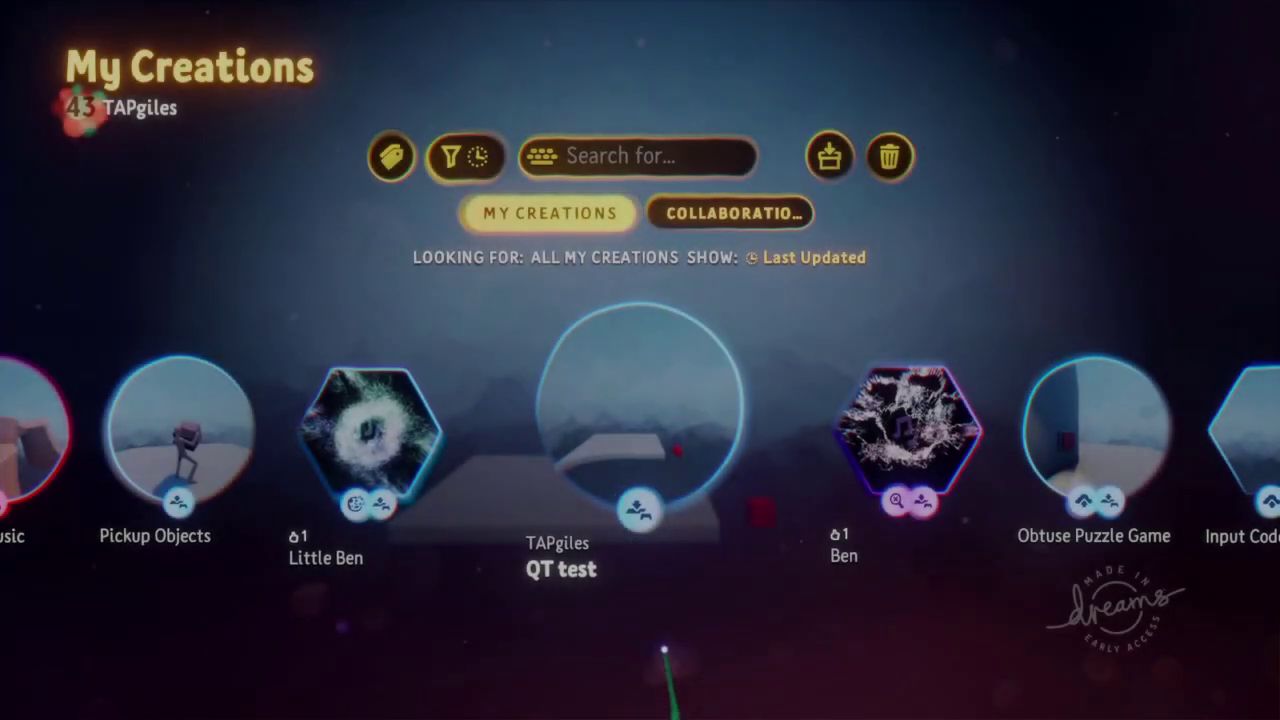
Open the QT test creation and play its quick-time event once, responding to the on-screen prompt.
{"action": "left_click", "coordinate": [630, 440]}
{"action": "left_click", "coordinate": [497, 583]}
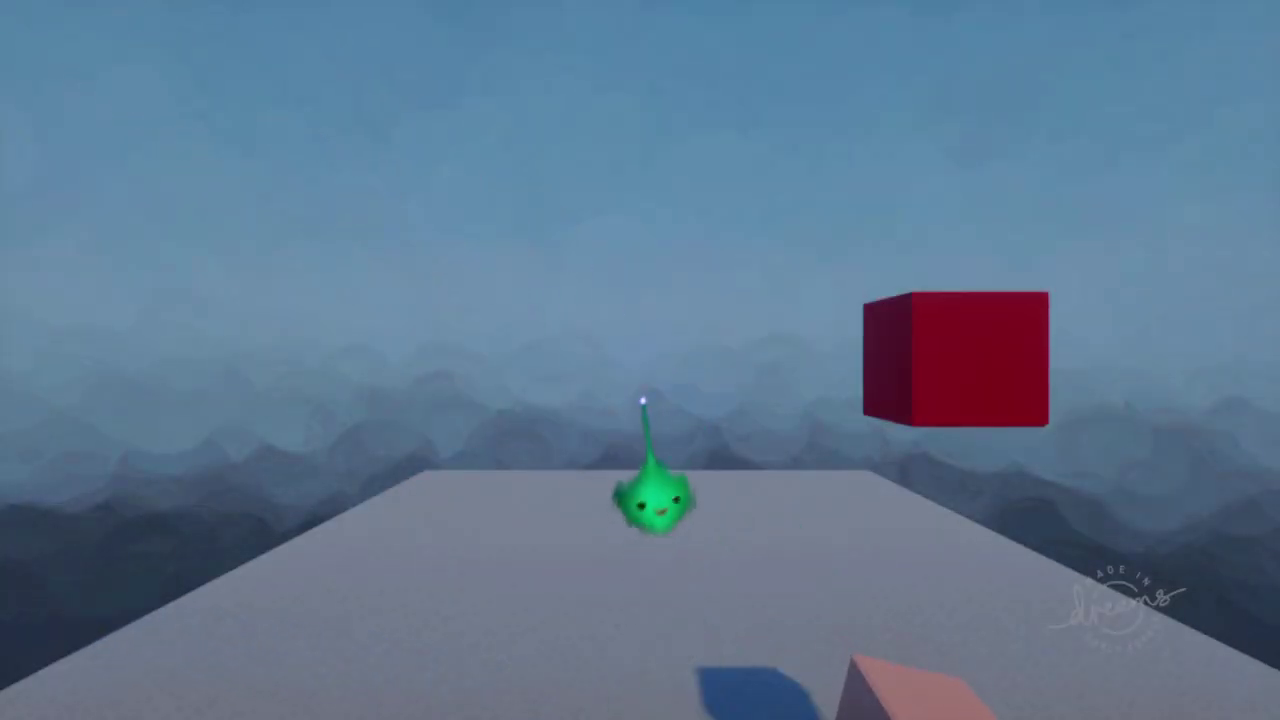
{"action": "key", "text": "Escape"}
{"action": "left_click", "coordinate": [703, 510]}
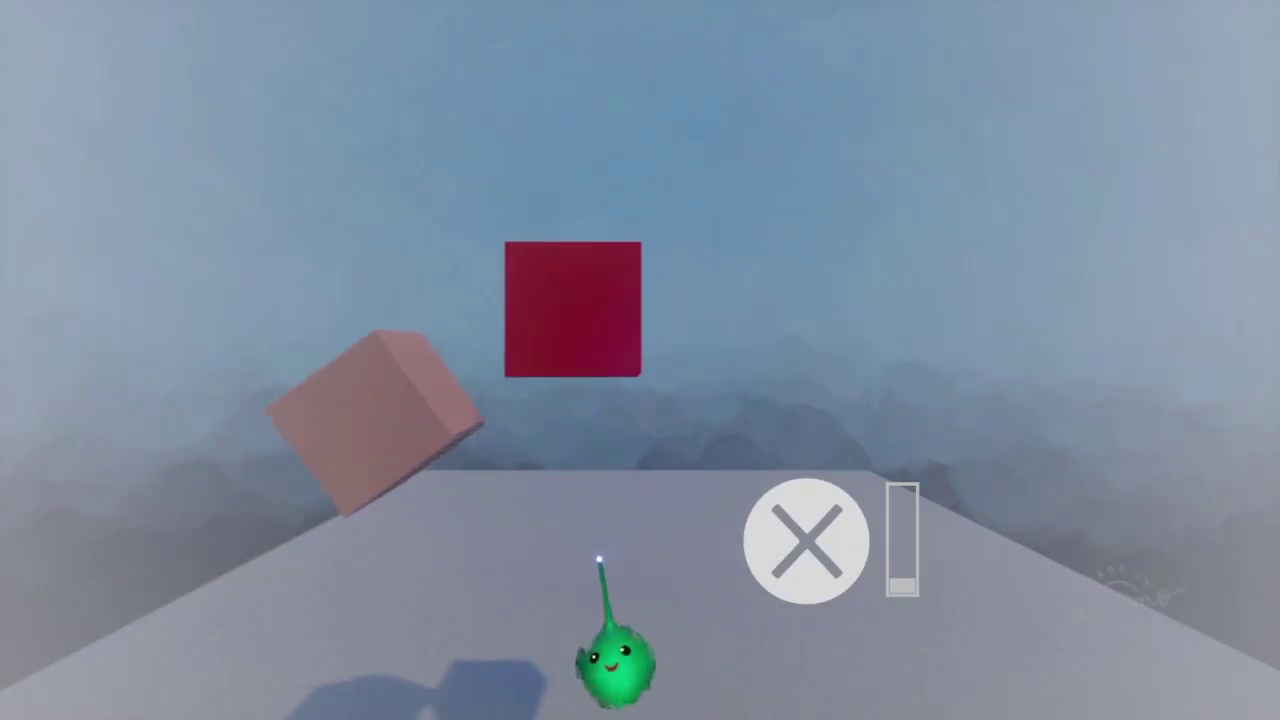
{"action": "key", "text": "x"}
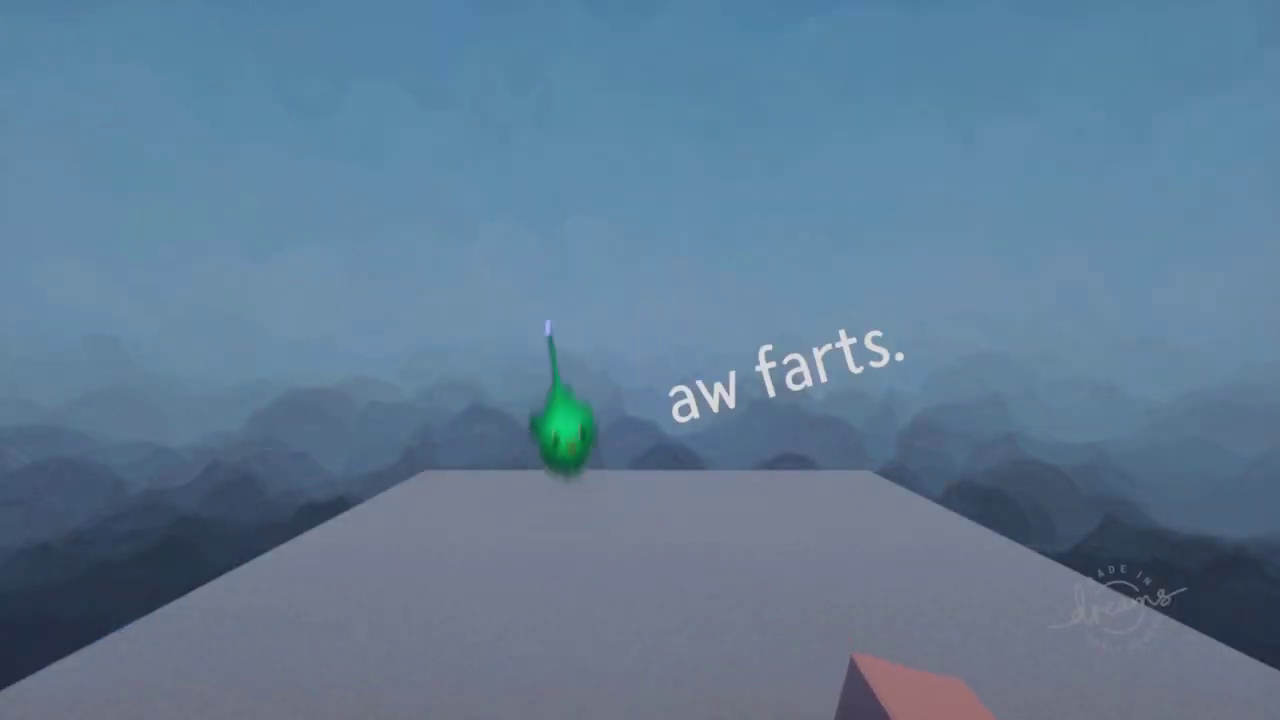
Replay the quick-time event two more times, responding to the prompt at different moments.
{"action": "key", "text": "Escape"}
{"action": "left_click", "coordinate": [714, 503]}
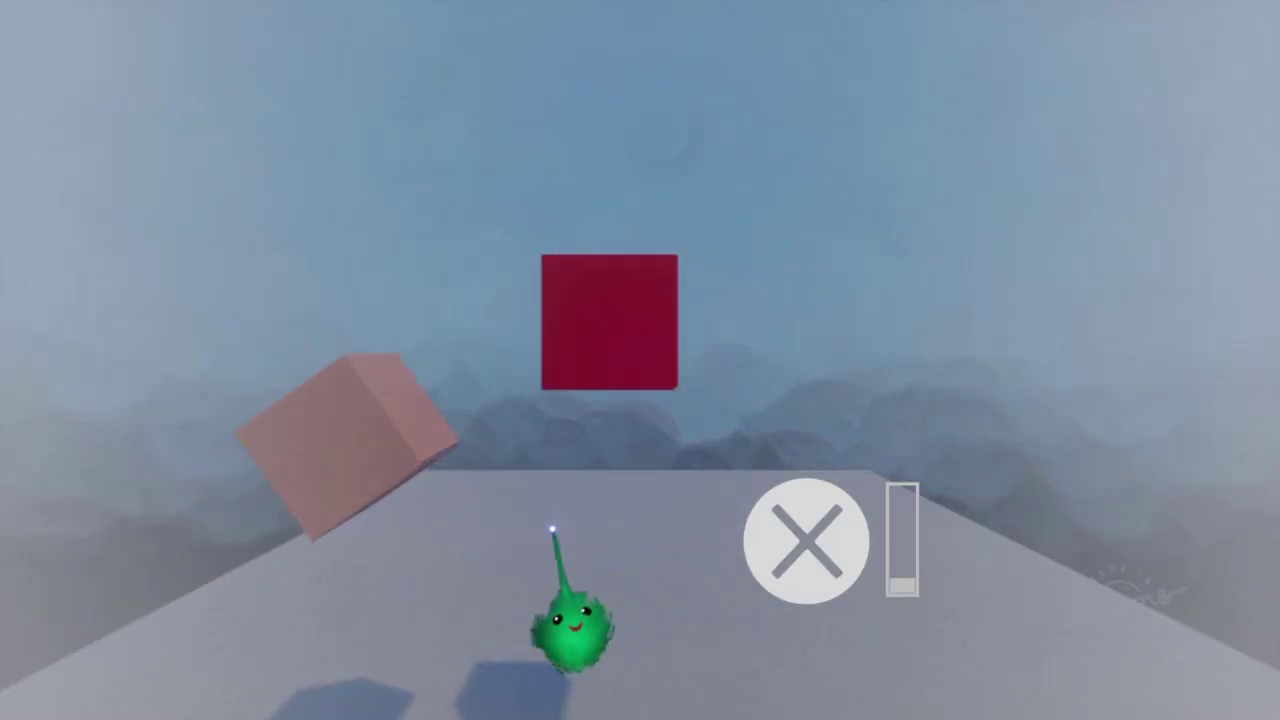
{"action": "key", "text": "x"}
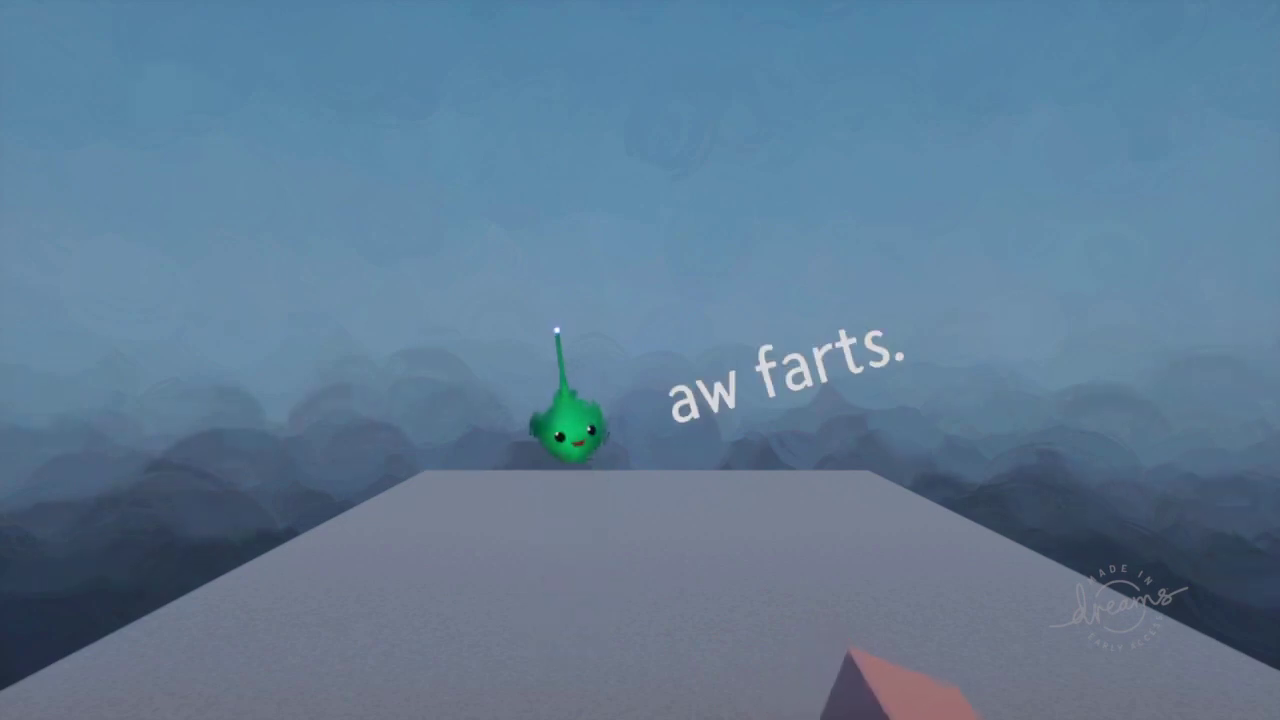
{"action": "key", "text": "Escape"}
{"action": "left_click", "coordinate": [714, 505]}
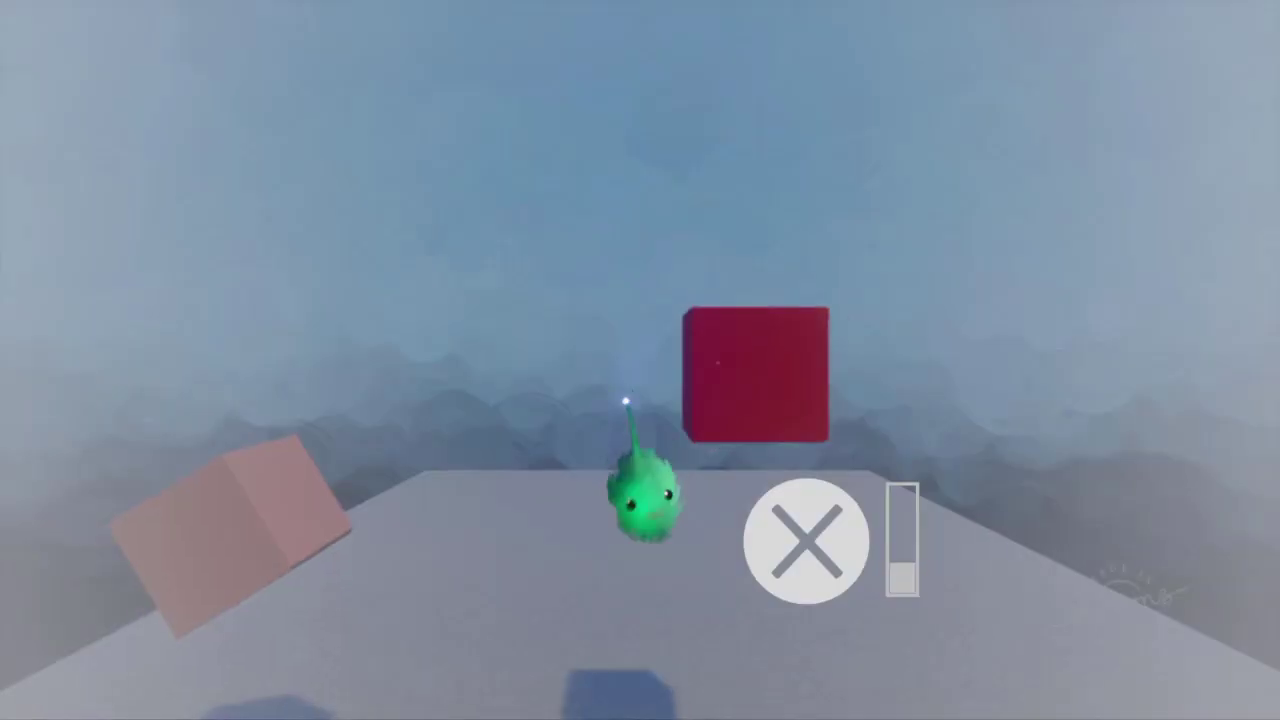
{"action": "key", "text": "x"}
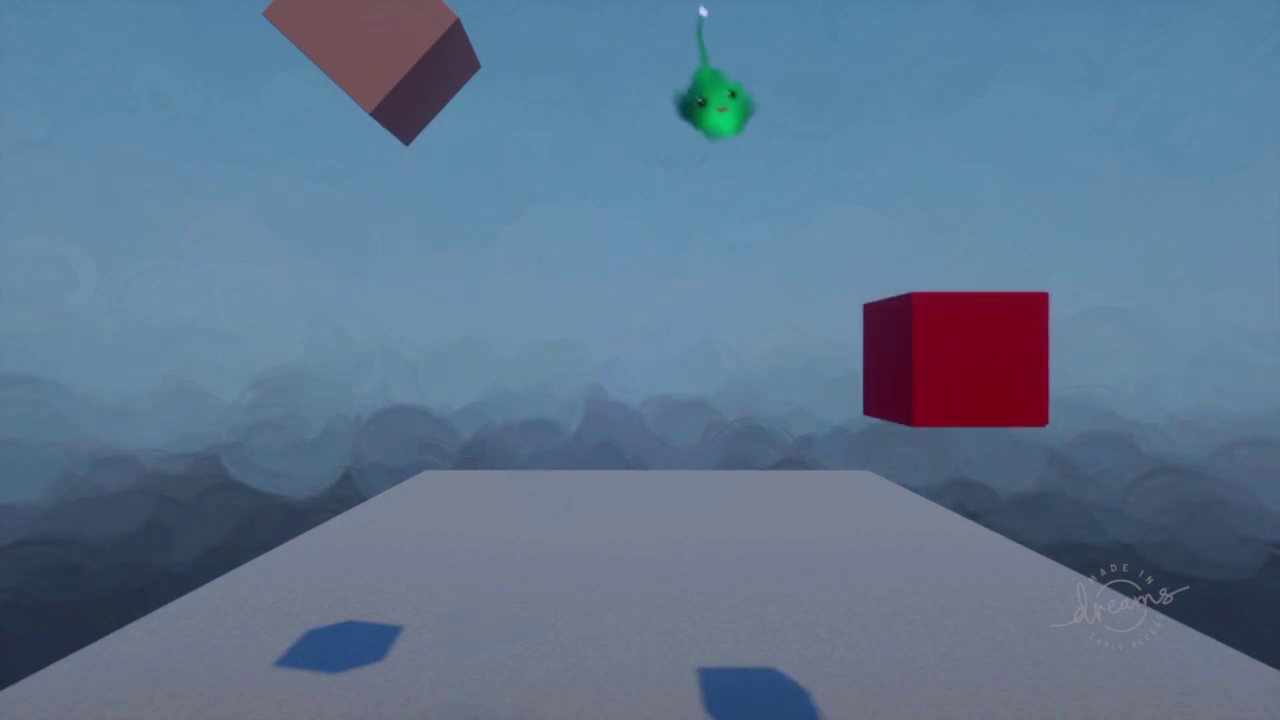
Arrange the Success timeline above the main timeline and the Fail timeline below it.
{"action": "key", "text": "Escape"}
{"action": "left_click_drag", "start_coordinate": [610, 495], "coordinate": [519, 434]}
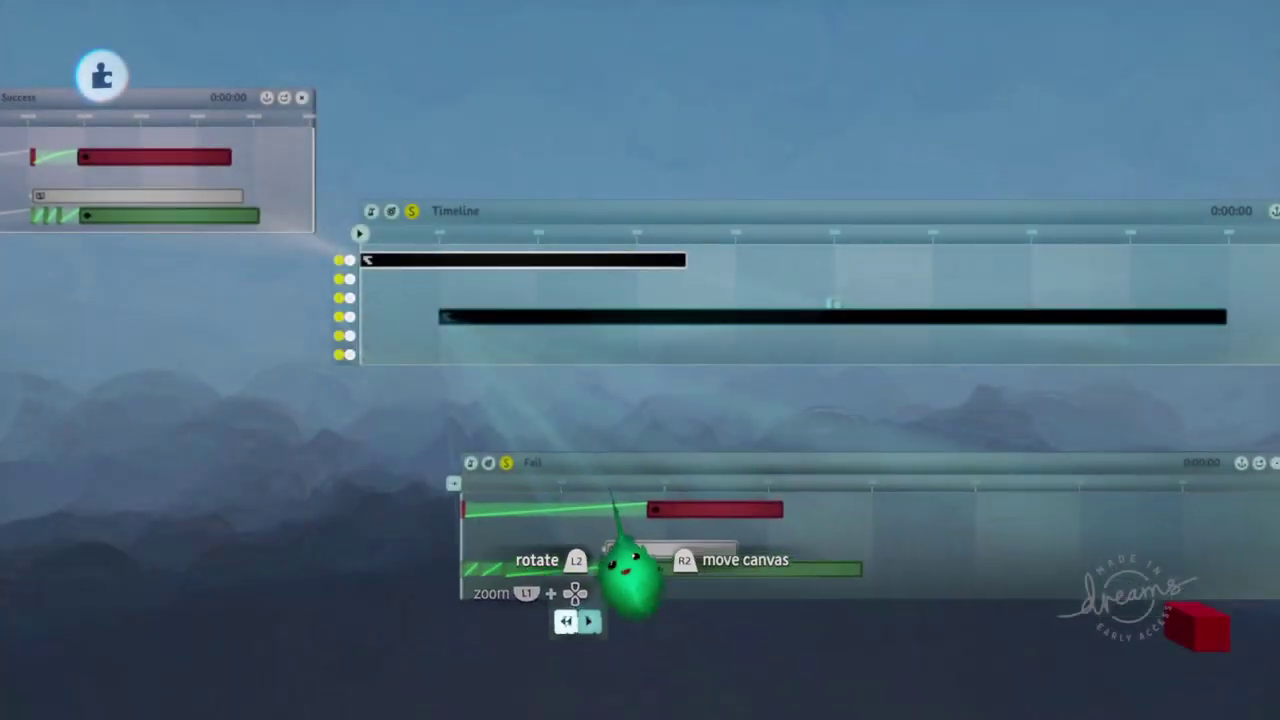
{"action": "left_click_drag", "start_coordinate": [292, 153], "coordinate": [809, 109]}
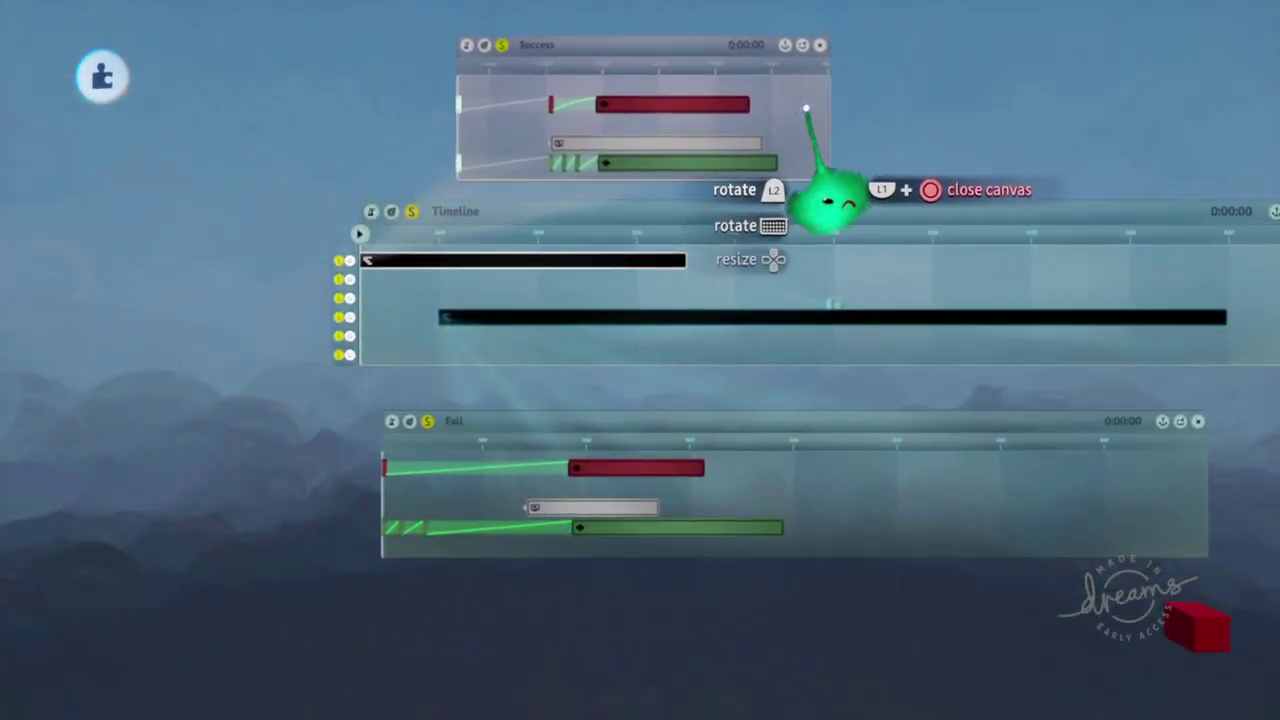
Play the main timeline to preview the Success sequence, and rewind it to the start.
{"action": "scroll", "coordinate": [643, 618], "scroll_direction": "down", "scroll_amount": 4}
{"action": "middle_click_drag", "start_coordinate": [652, 712], "coordinate": [674, 623]}
{"action": "scroll", "coordinate": [671, 618], "scroll_direction": "up", "scroll_amount": 4}
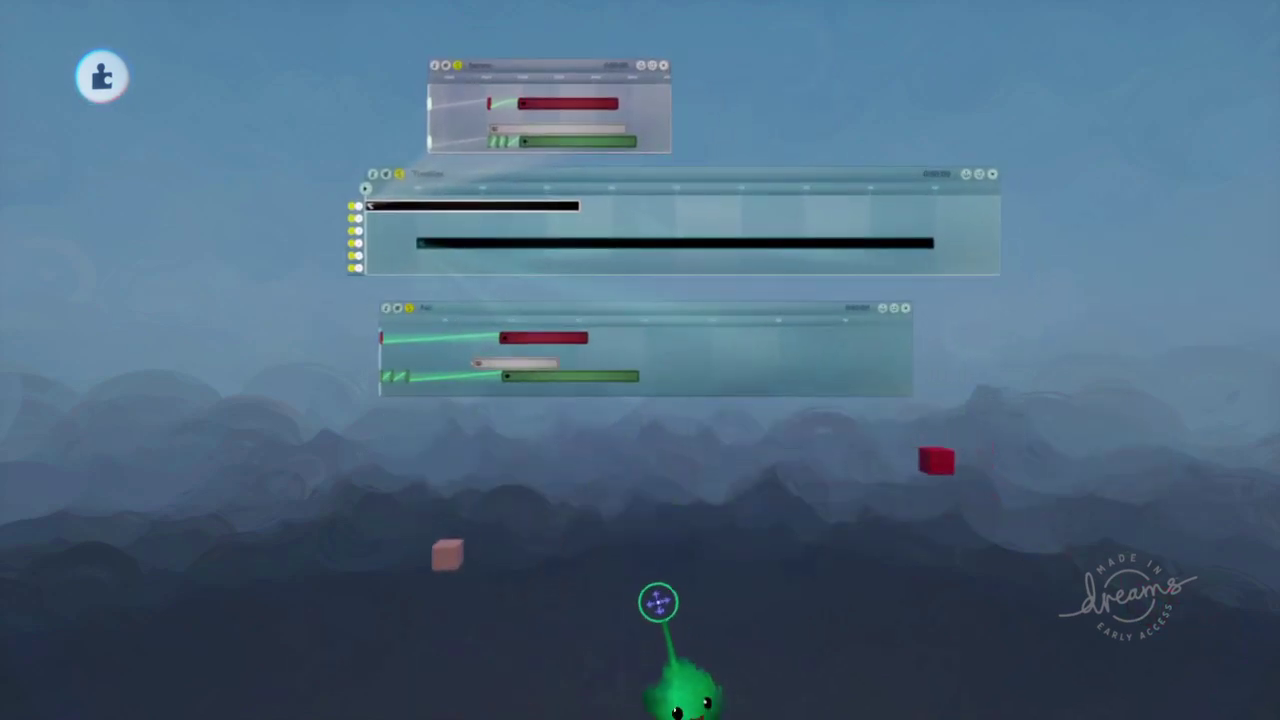
{"action": "scroll", "coordinate": [348, 260], "scroll_direction": "up", "scroll_amount": 5}
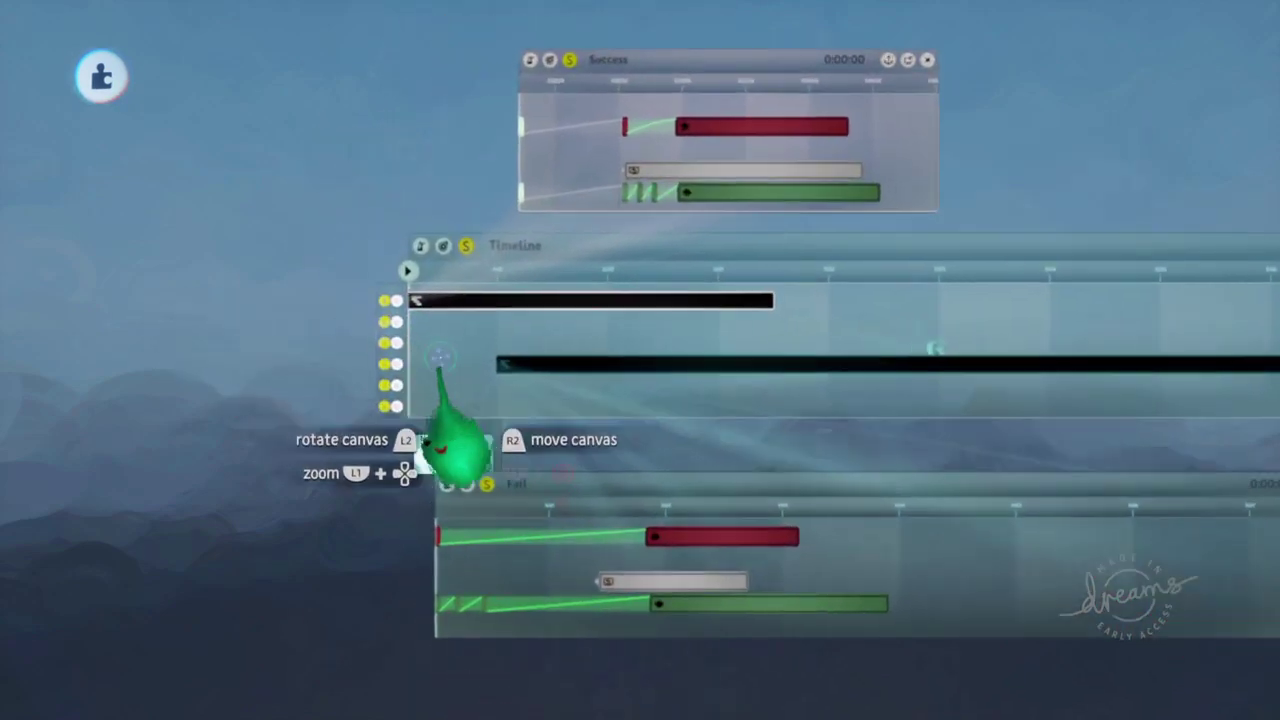
{"action": "scroll", "coordinate": [646, 545], "scroll_direction": "down", "scroll_amount": 5}
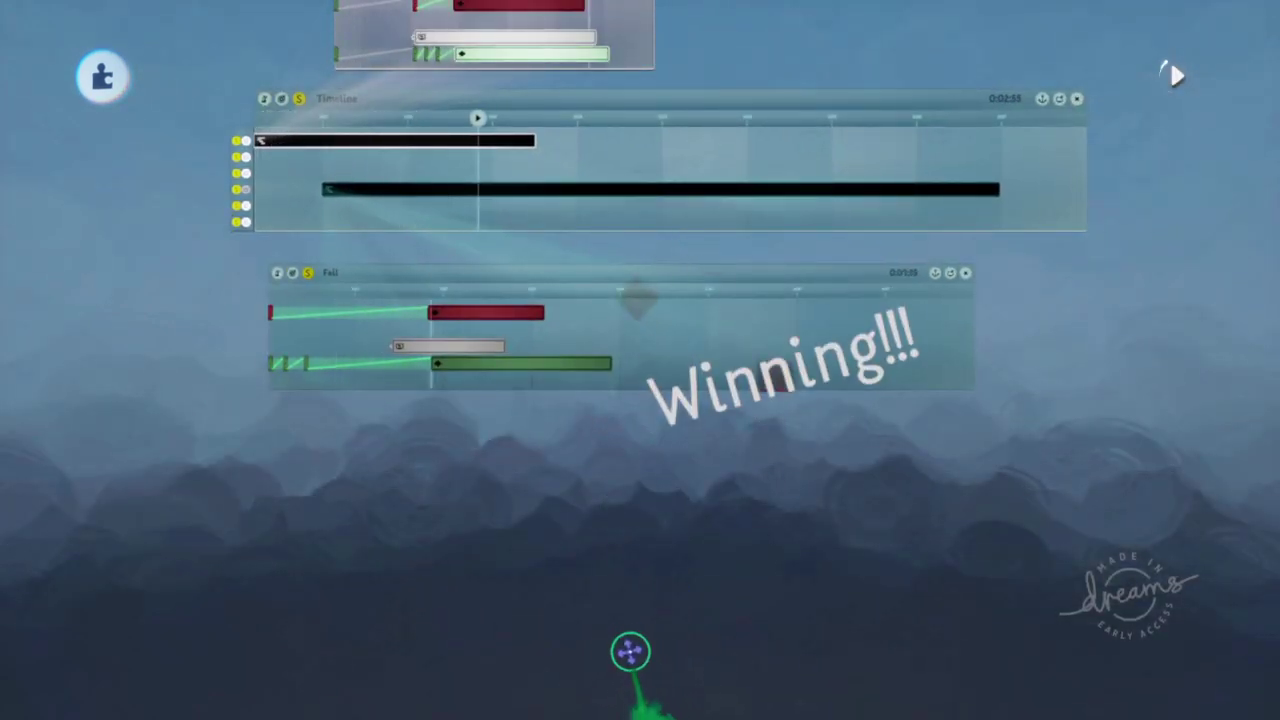
{"action": "key", "text": "Left"}
Place the Fail timeline beside the Success timeline and switch off the Success row of the main timeline.
{"action": "left_click_drag", "start_coordinate": [456, 398], "coordinate": [568, 202]}
{"action": "scroll", "coordinate": [451, 363], "scroll_direction": "left", "scroll_amount": 5}
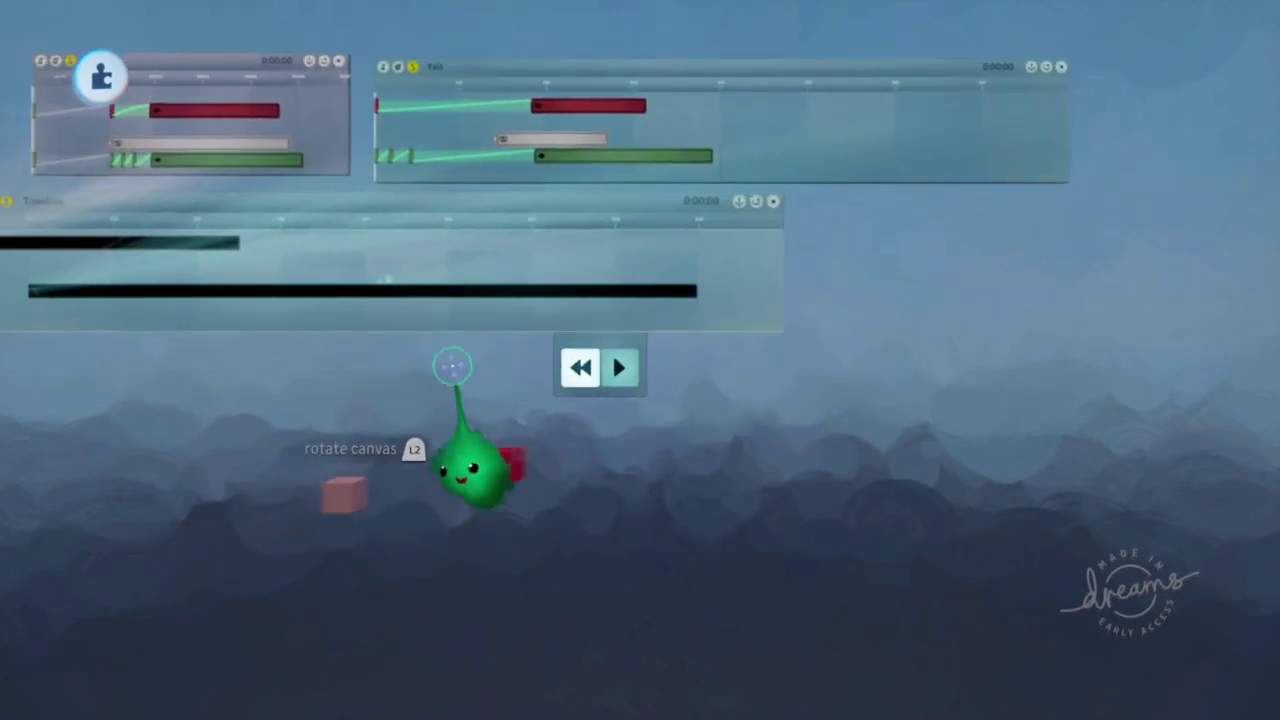
{"action": "scroll", "coordinate": [320, 269], "scroll_direction": "up", "scroll_amount": 3}
{"action": "scroll", "coordinate": [344, 272], "scroll_direction": "up", "scroll_amount": 3}
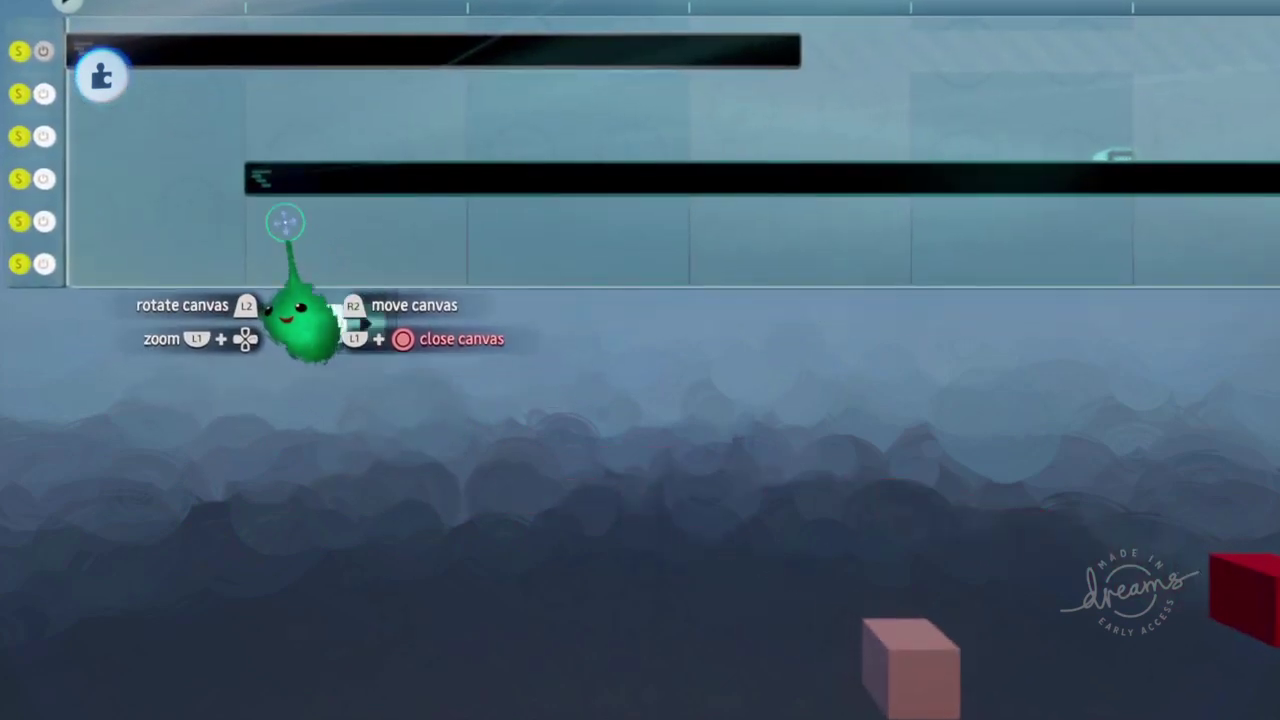
{"action": "scroll", "coordinate": [311, 297], "scroll_direction": "up", "scroll_amount": 3}
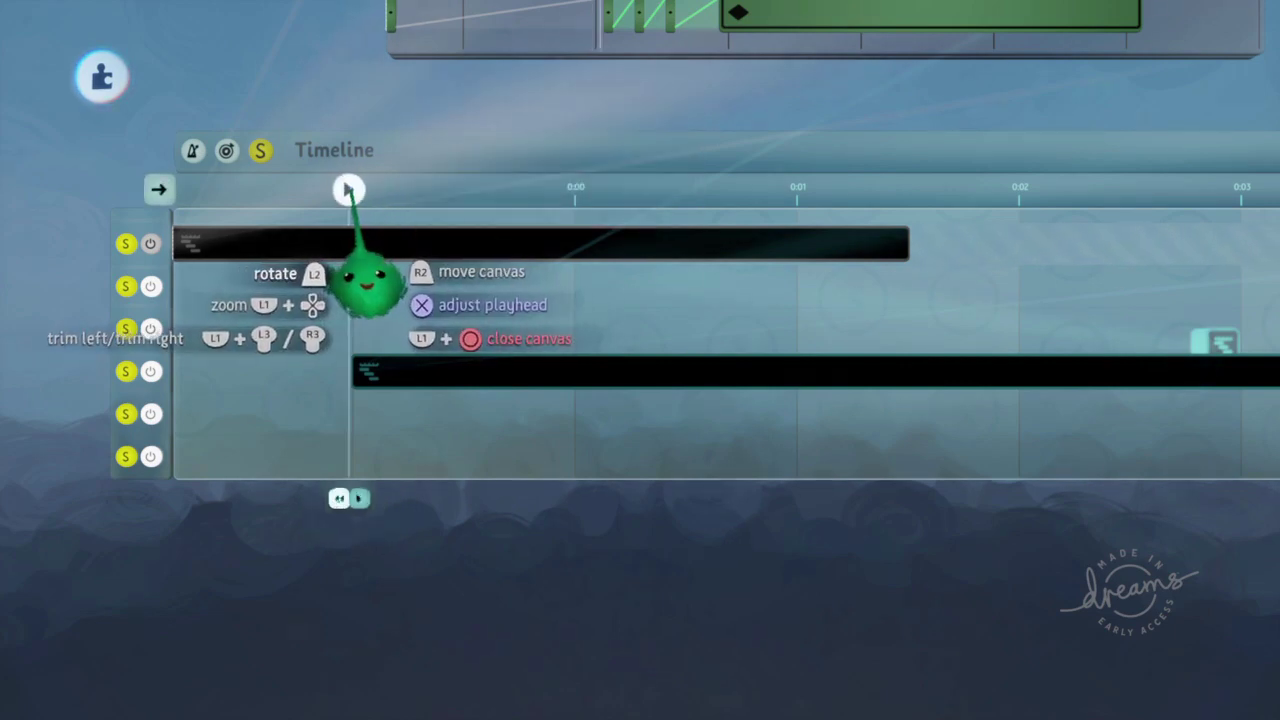
Play the main timeline to preview the Fail sequence, and rewind it to the start.
{"action": "scroll", "coordinate": [409, 378], "scroll_direction": "down", "scroll_amount": 3}
{"action": "left_click_drag", "start_coordinate": [622, 466], "coordinate": [500, 372]}
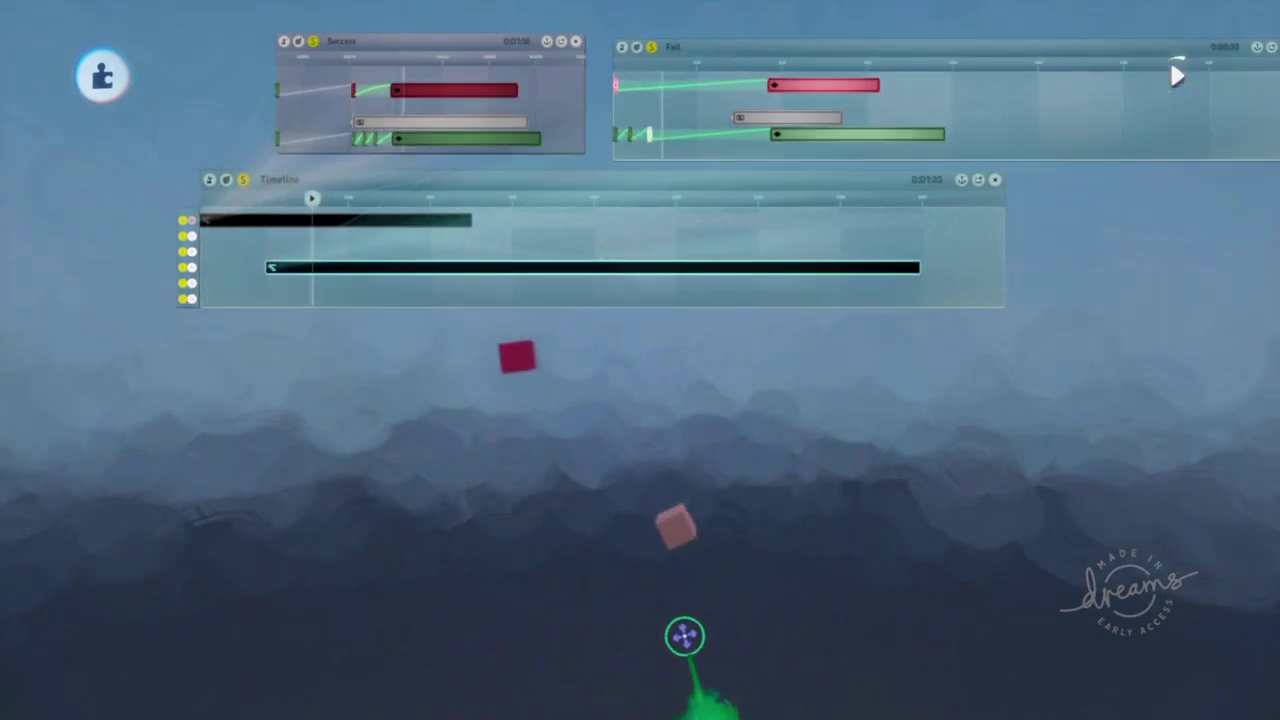
{"action": "key", "text": "Left"}
Examine how the Success and Fail clips are positioned on the rows of the main timeline.
{"action": "scroll", "coordinate": [626, 500], "scroll_direction": "up", "scroll_amount": 5}
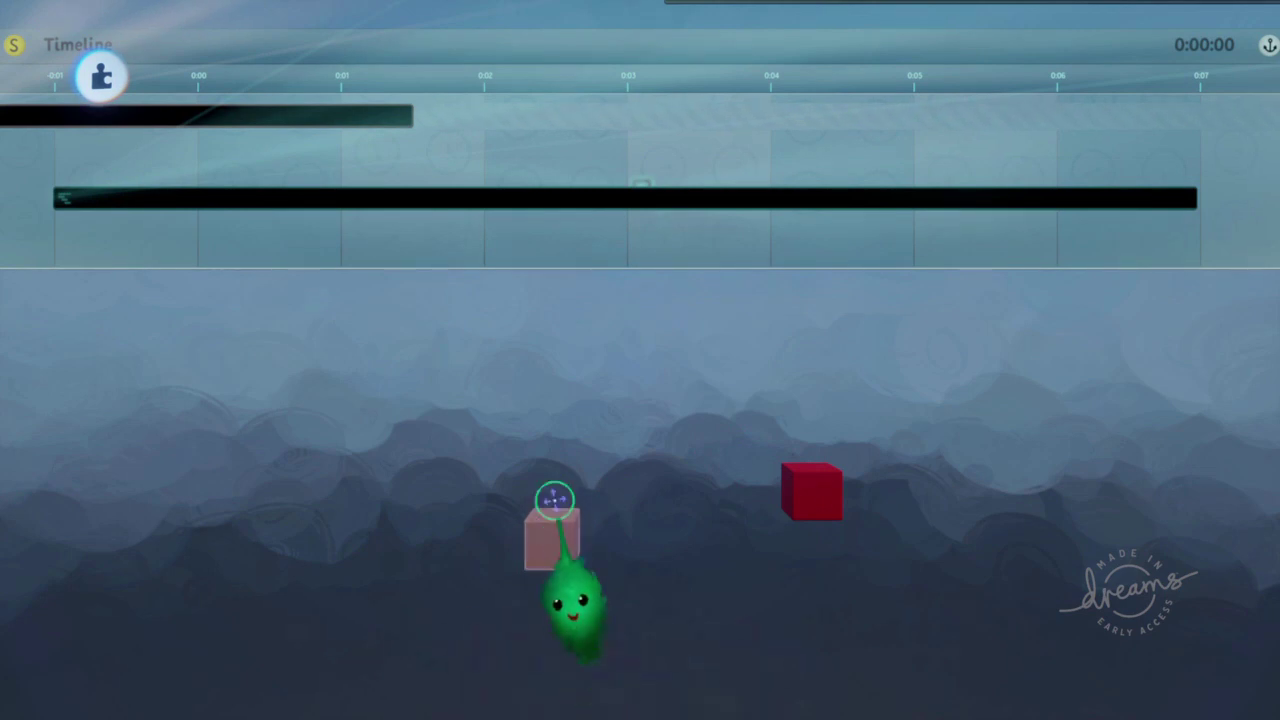
{"action": "scroll", "coordinate": [506, 474], "scroll_direction": "down", "scroll_amount": 3}
{"action": "middle_click_drag", "start_coordinate": [506, 474], "coordinate": [606, 510]}
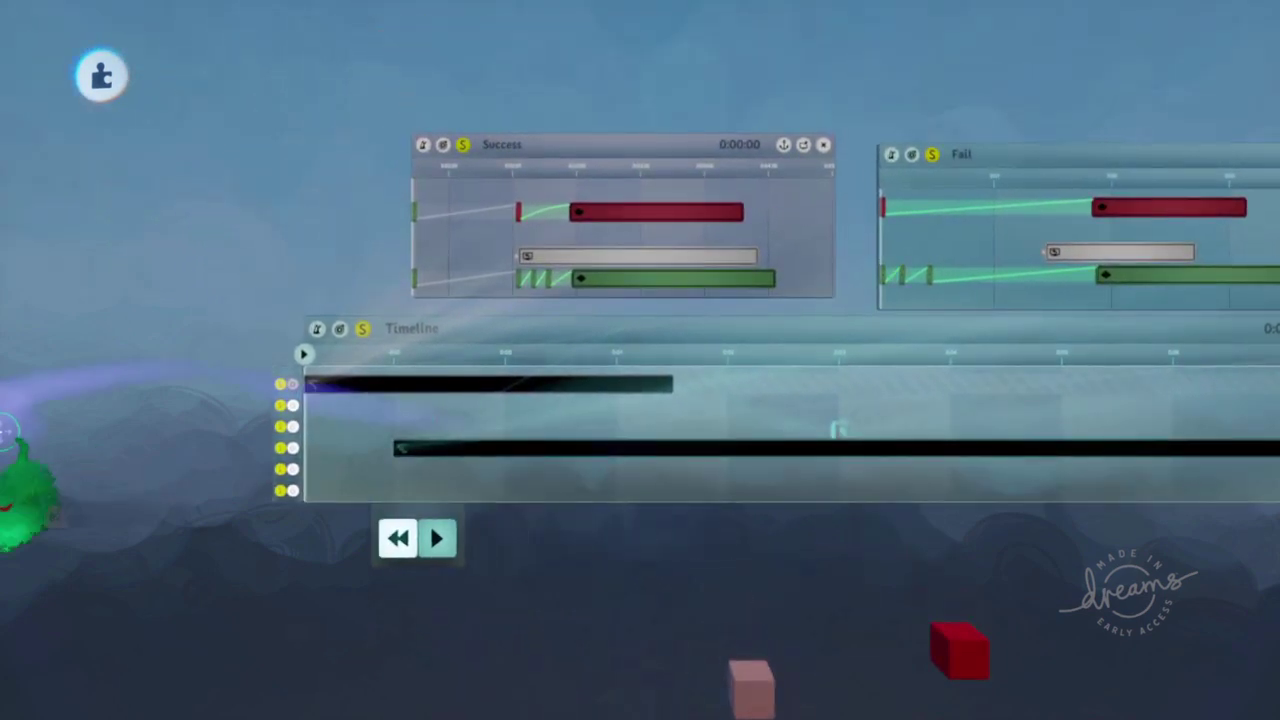
{"action": "scroll", "coordinate": [688, 523], "scroll_direction": "up", "scroll_amount": 3}
{"action": "scroll", "coordinate": [649, 440], "scroll_direction": "up", "scroll_amount": 4}
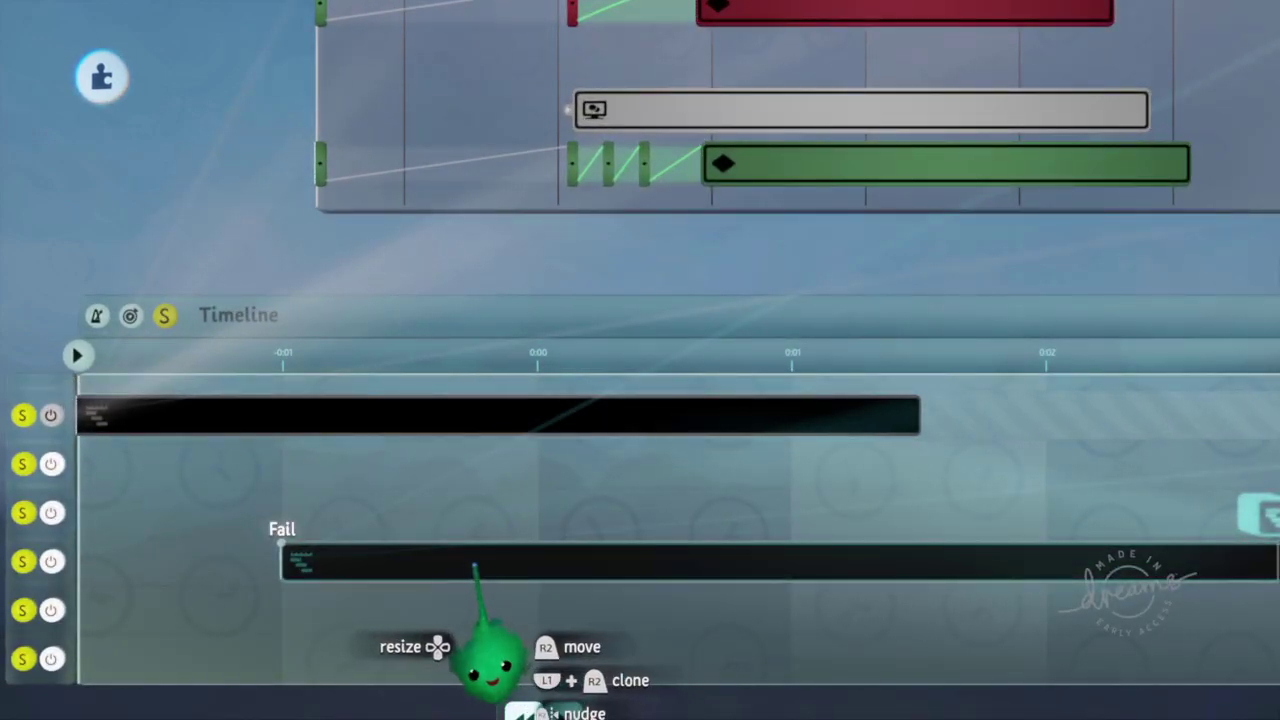
{"action": "scroll", "coordinate": [480, 567], "scroll_direction": "down", "scroll_amount": 1}
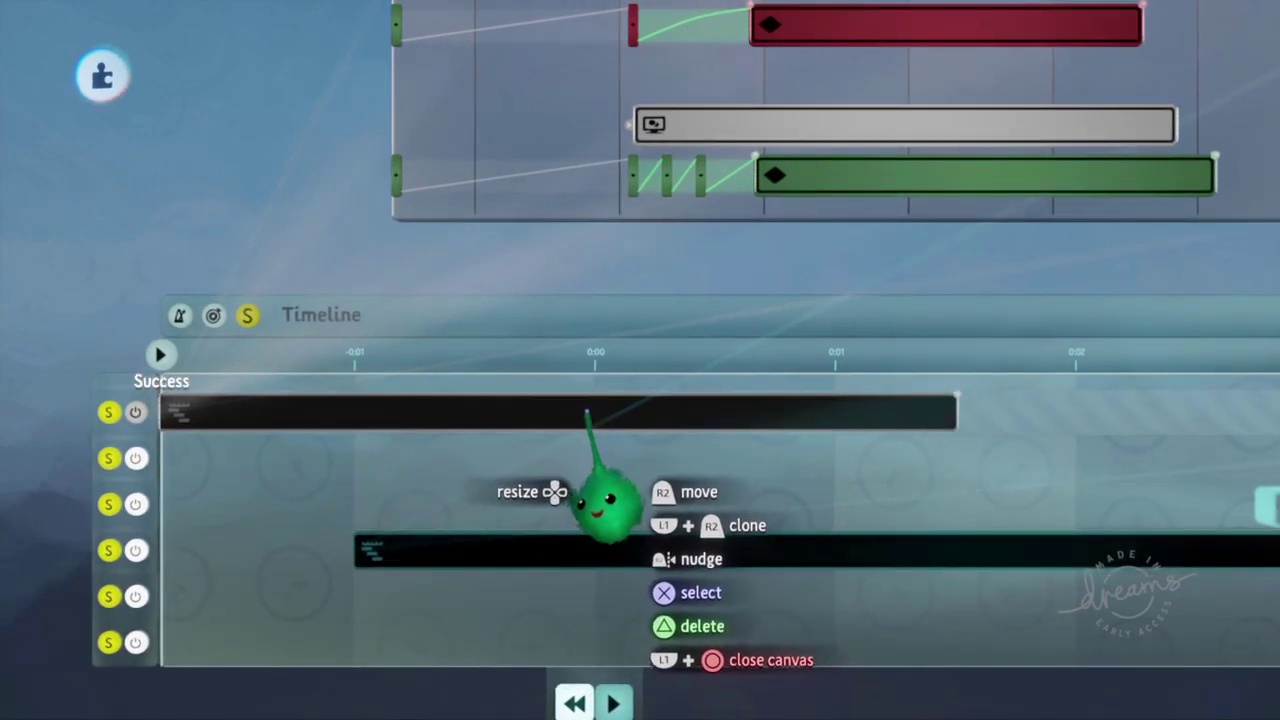
{"action": "scroll", "coordinate": [587, 411], "scroll_direction": "down", "scroll_amount": 5}
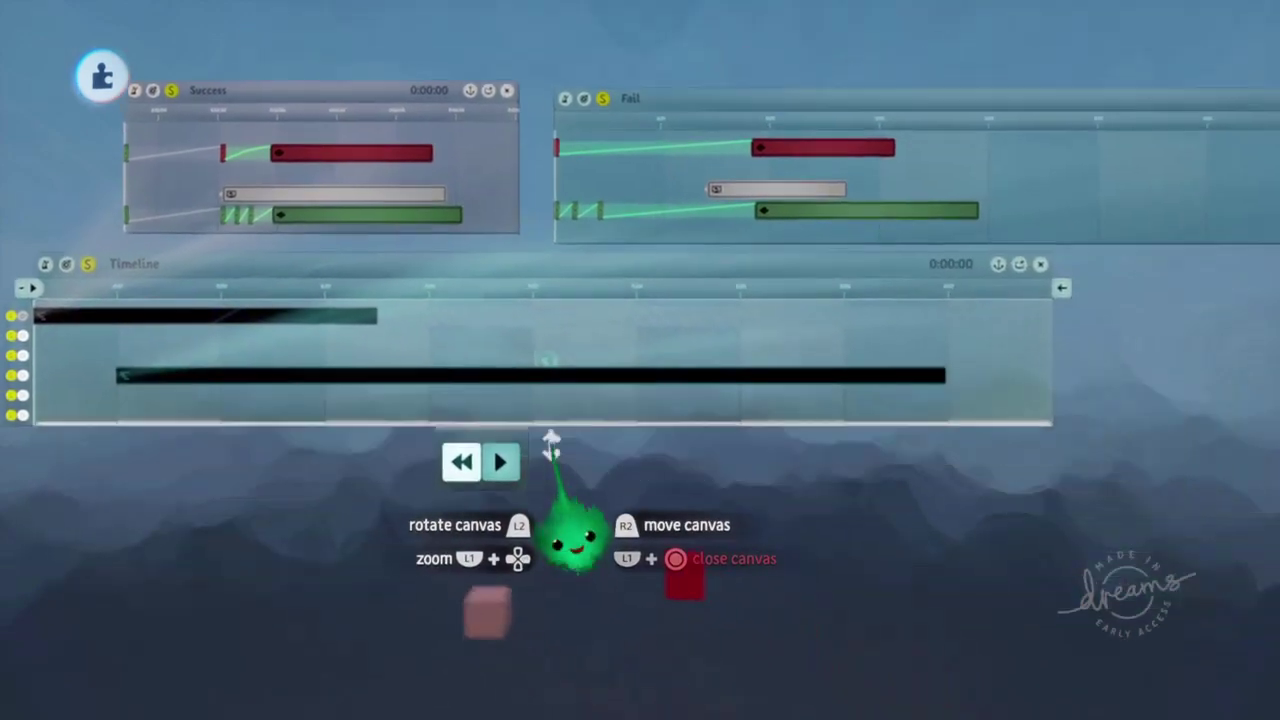
Bring the microchip below the timelines into view and inspect the Fail timeline's playback properties, including its Power input.
{"action": "left_click_drag", "start_coordinate": [551, 445], "coordinate": [563, 160]}
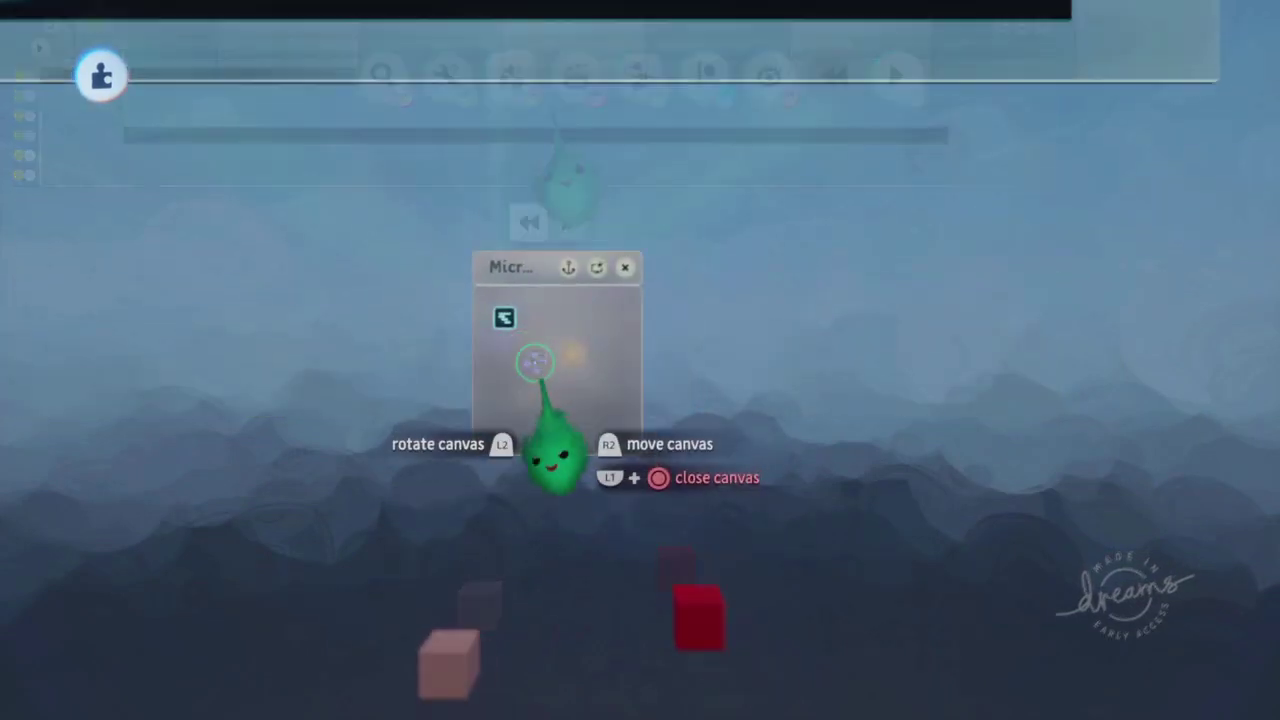
{"action": "scroll", "coordinate": [520, 366], "scroll_direction": "up", "scroll_amount": 4}
{"action": "scroll", "coordinate": [512, 345], "scroll_direction": "down", "scroll_amount": 5}
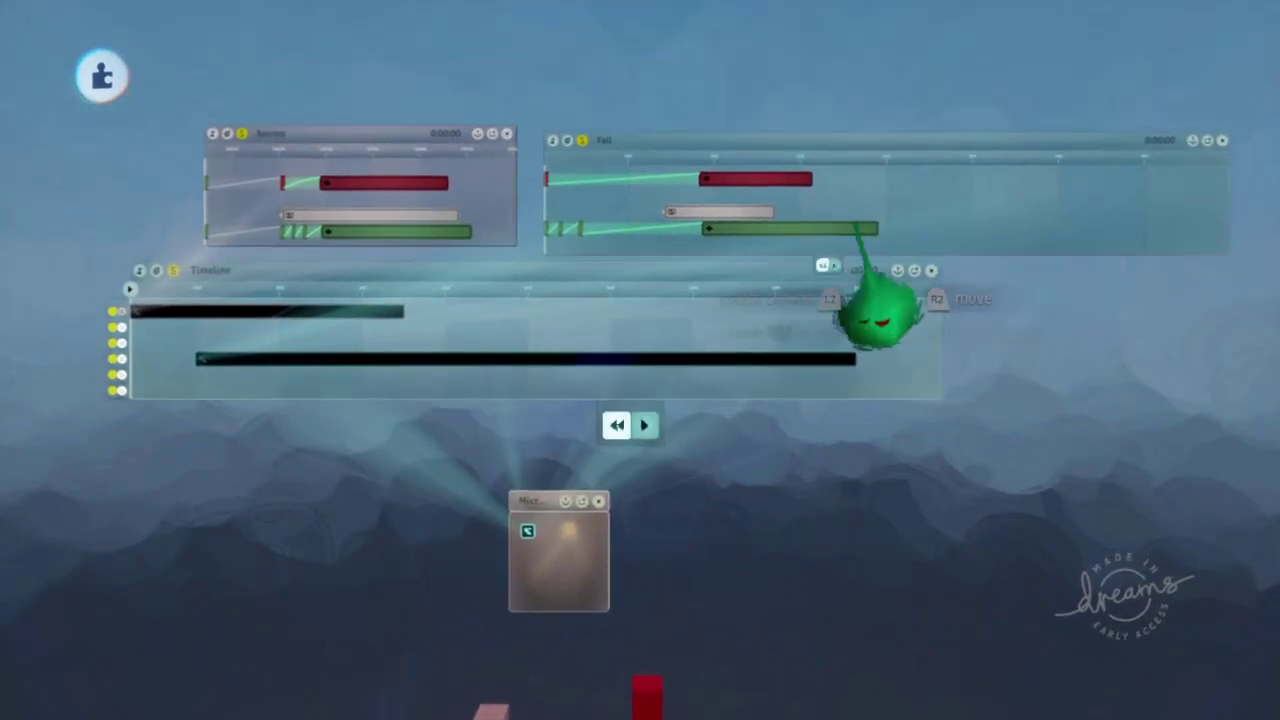
{"action": "left_click", "coordinate": [904, 205]}
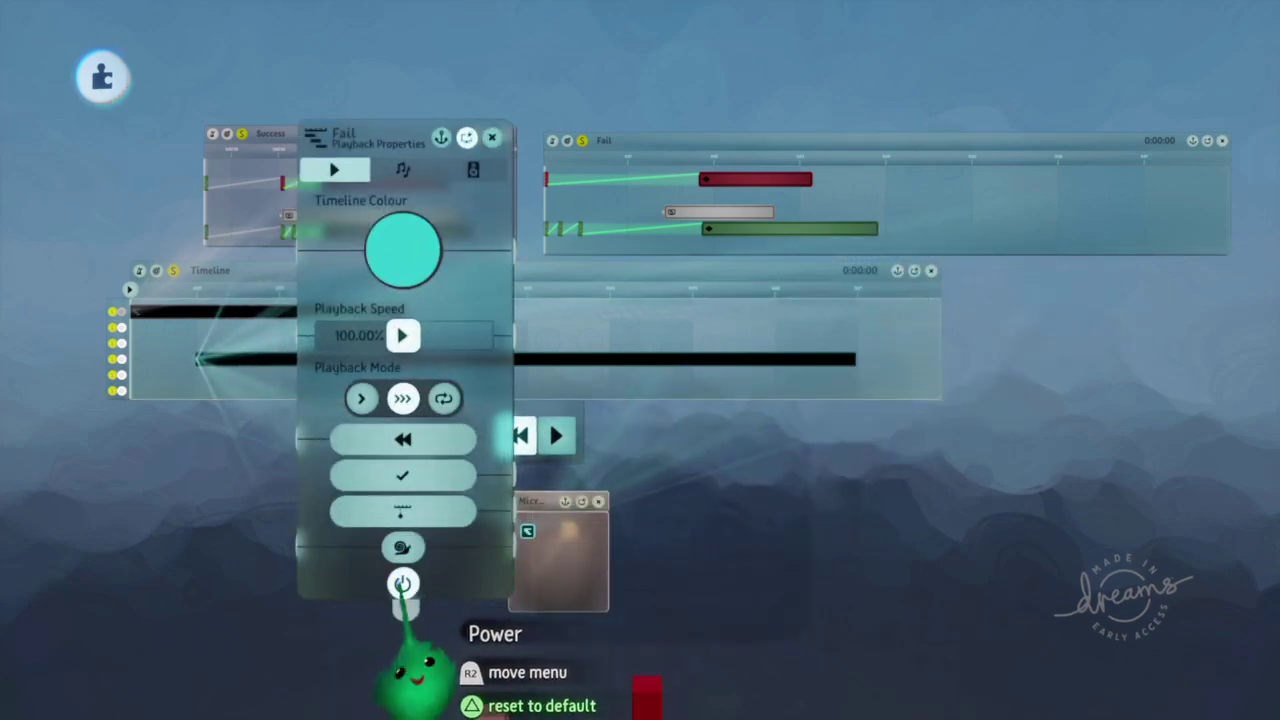
{"action": "key", "text": "Escape"}
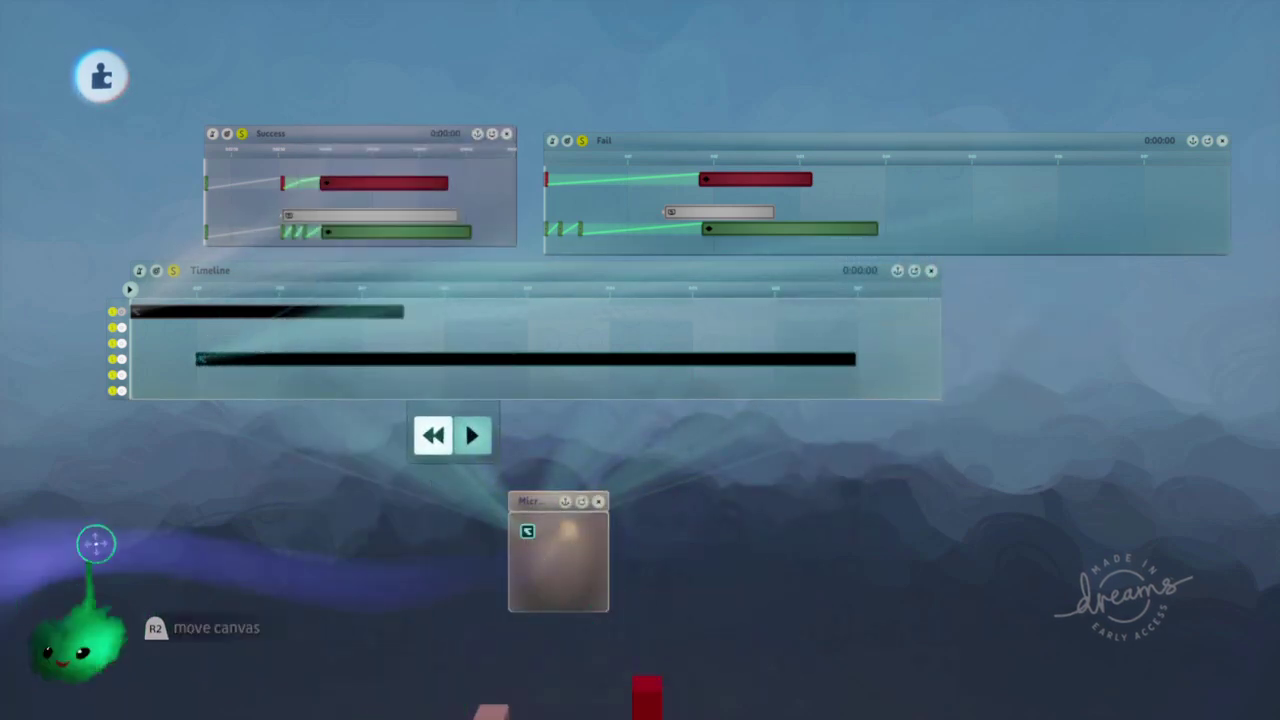
Place a Selector beside the timeline gadget in the microchip and stamp a Text Displayer below it.
{"action": "scroll", "coordinate": [617, 686], "scroll_direction": "up", "scroll_amount": 5}
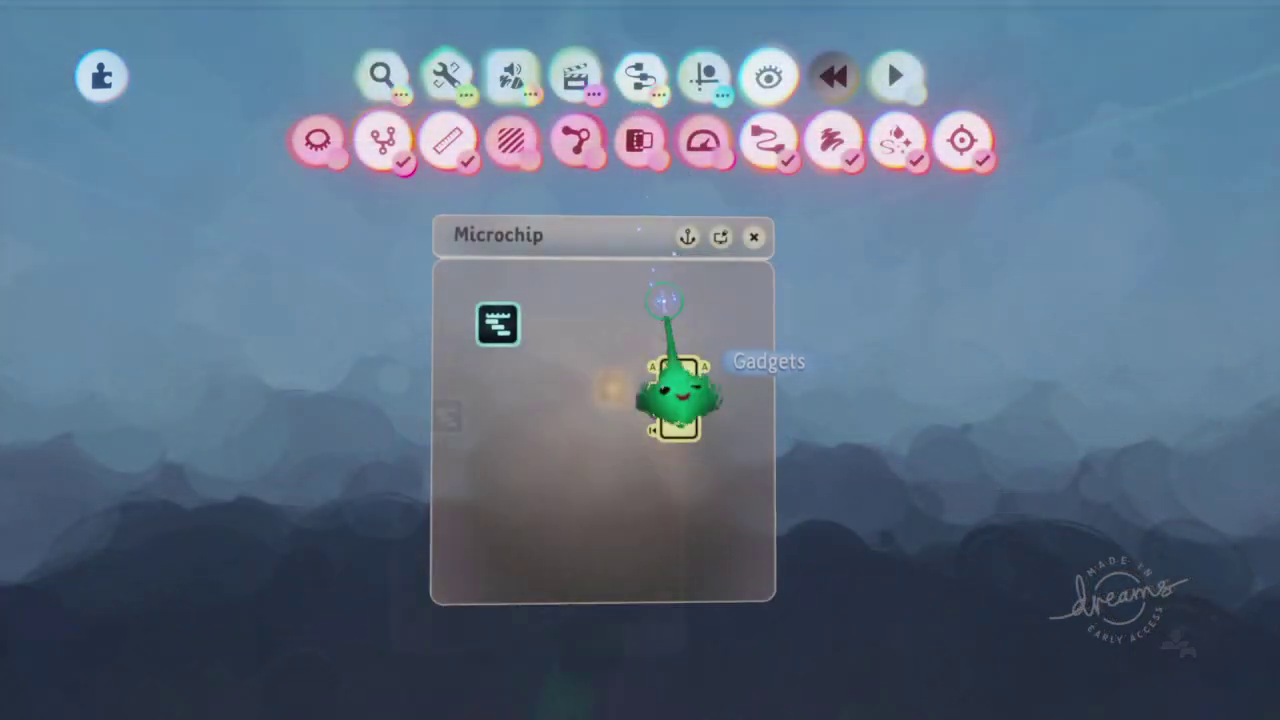
{"action": "left_click_drag", "start_coordinate": [676, 402], "coordinate": [645, 370]}
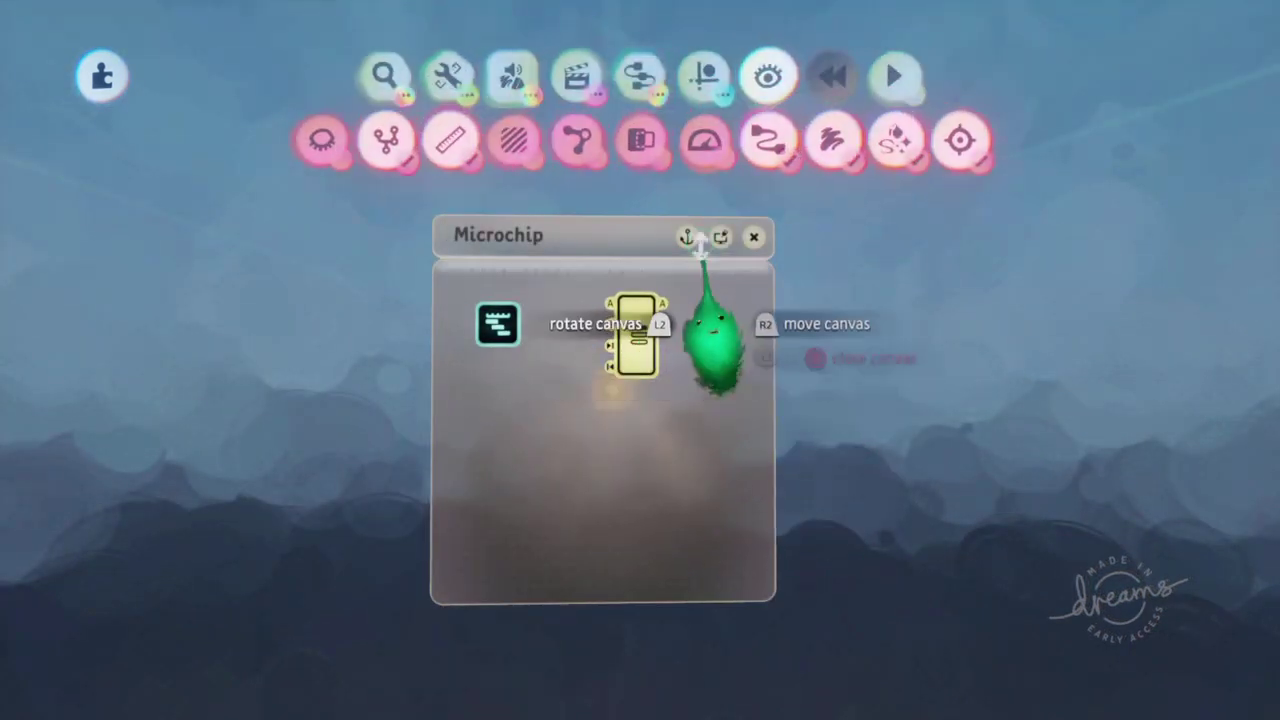
{"action": "left_click", "coordinate": [638, 80]}
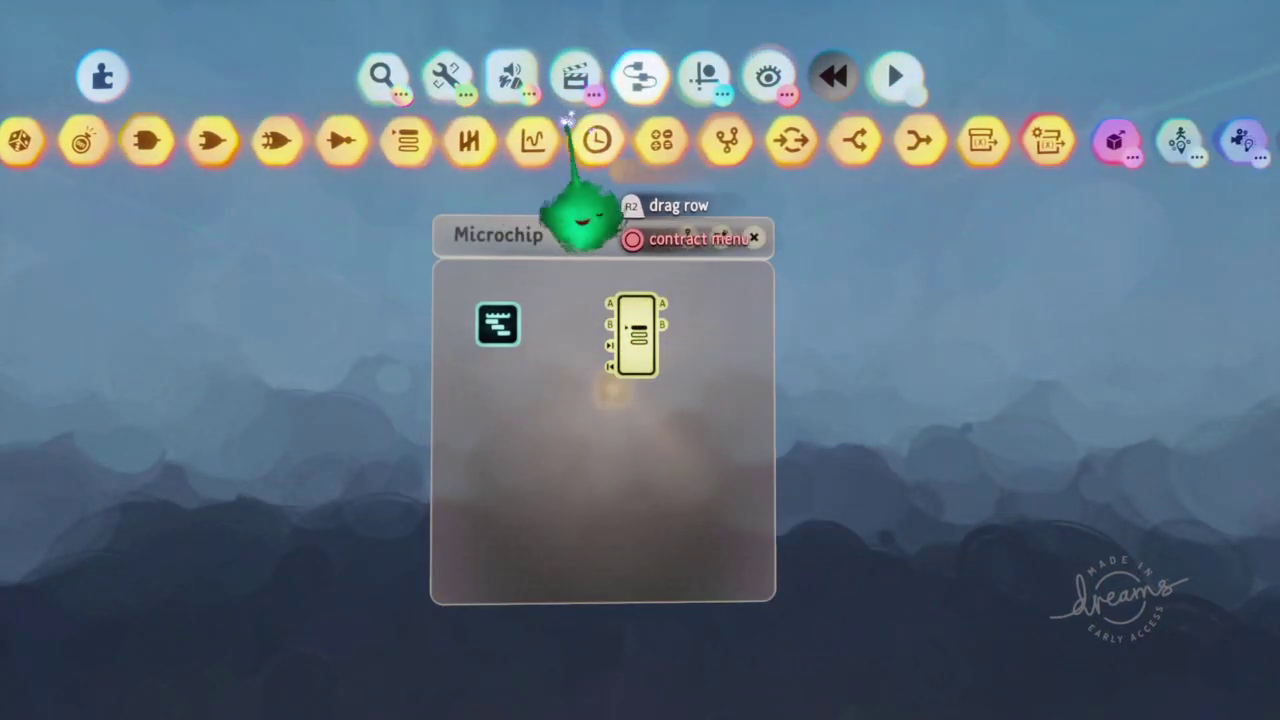
{"action": "left_click", "coordinate": [1108, 166]}
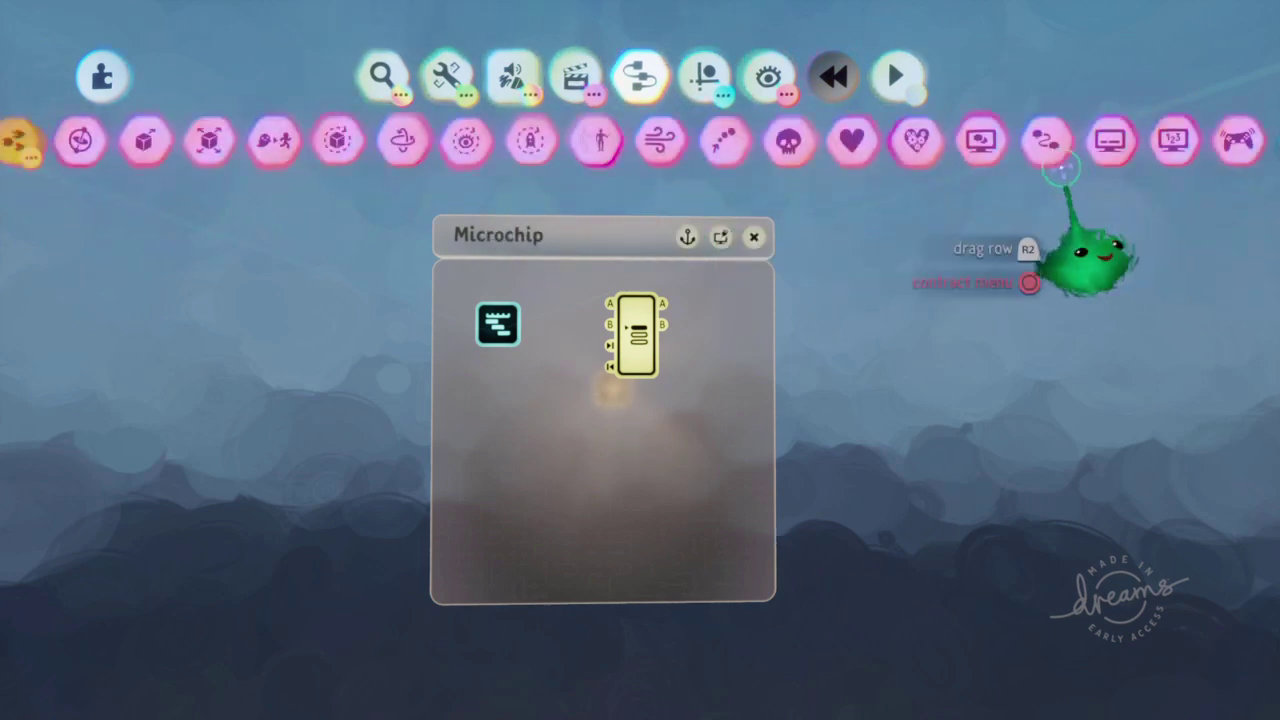
{"action": "left_click", "coordinate": [978, 148]}
{"action": "left_click", "coordinate": [690, 465]}
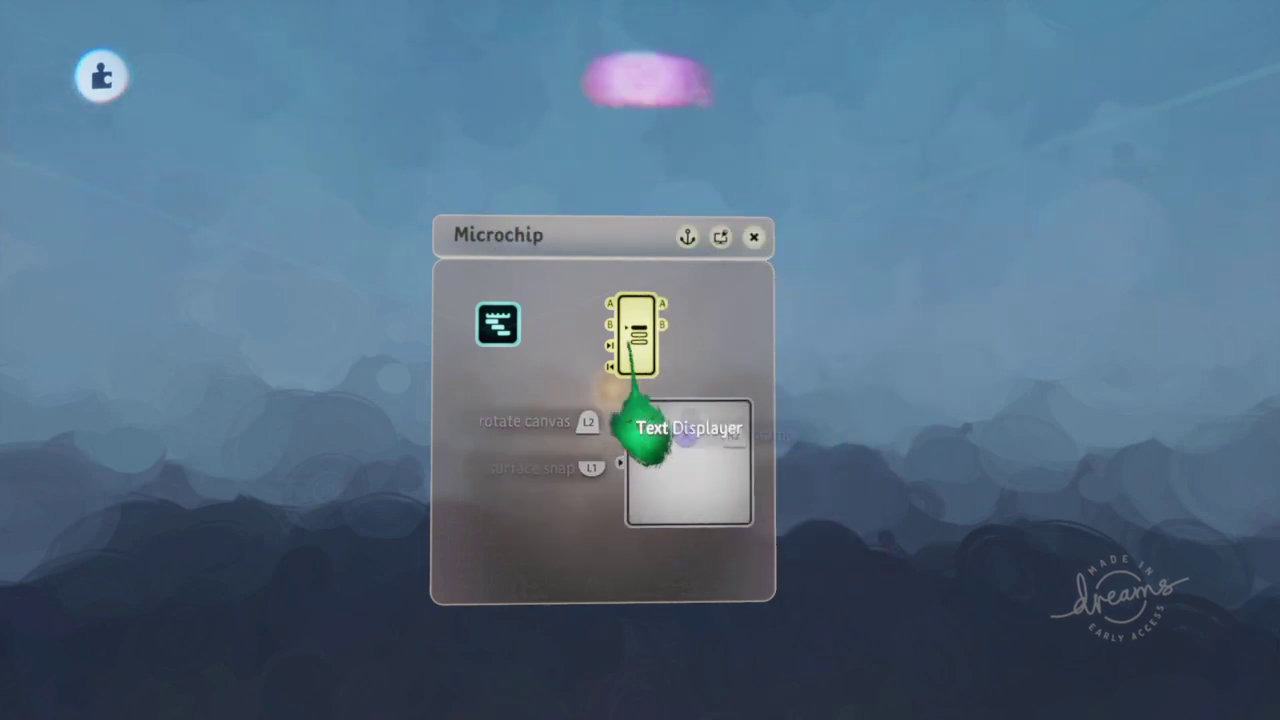
Add a nested Microchip below the timeline gadget and place the Text Displayer inside it.
{"action": "left_click", "coordinate": [503, 150]}
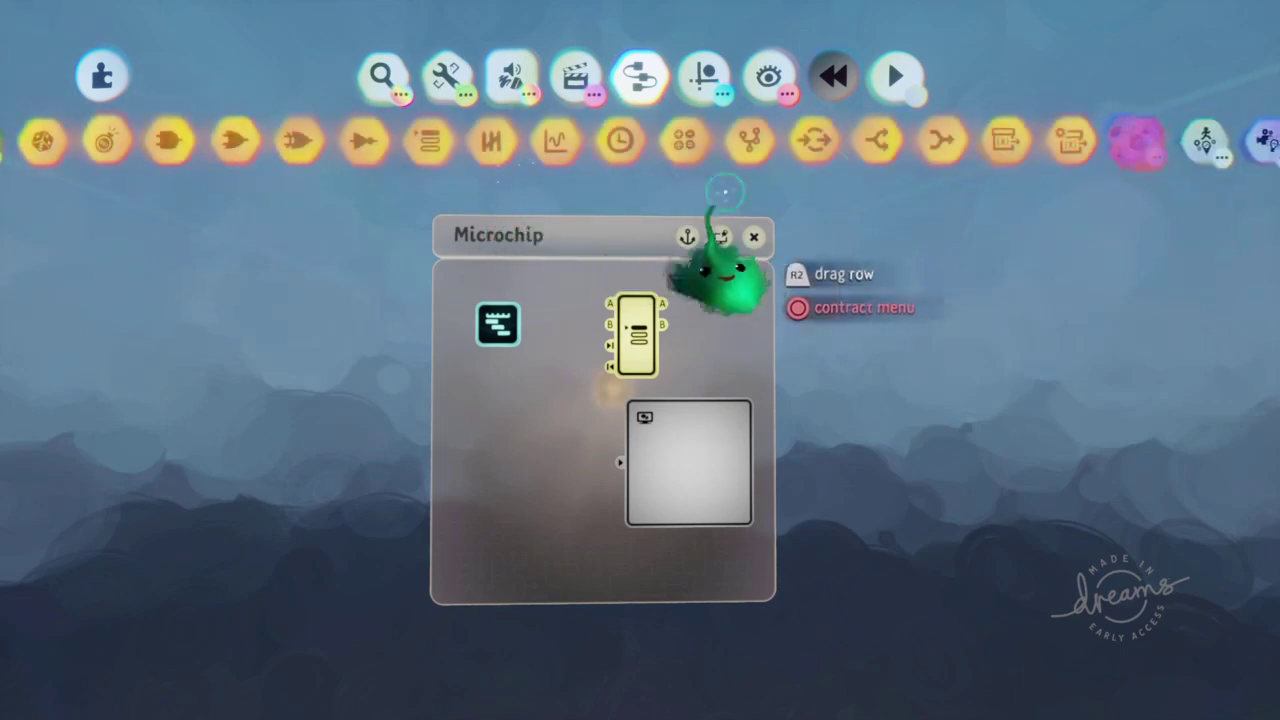
{"action": "left_click", "coordinate": [760, 150]}
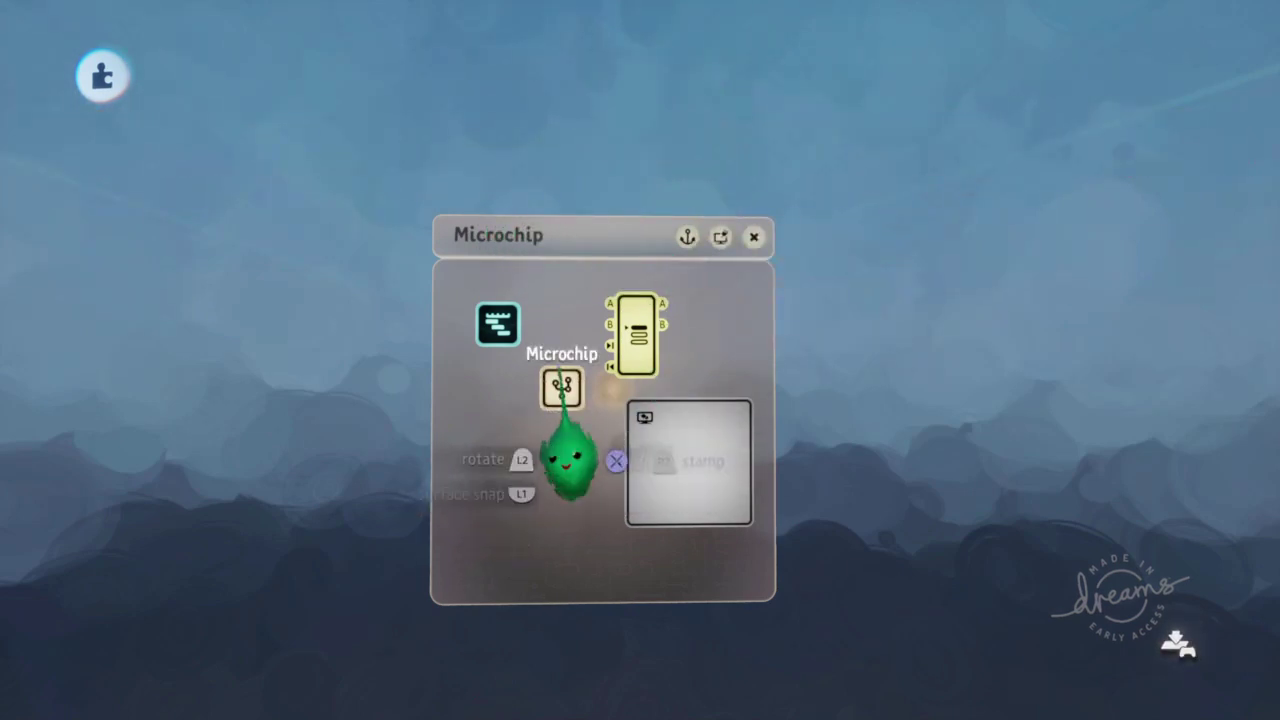
{"action": "left_click", "coordinate": [567, 458]}
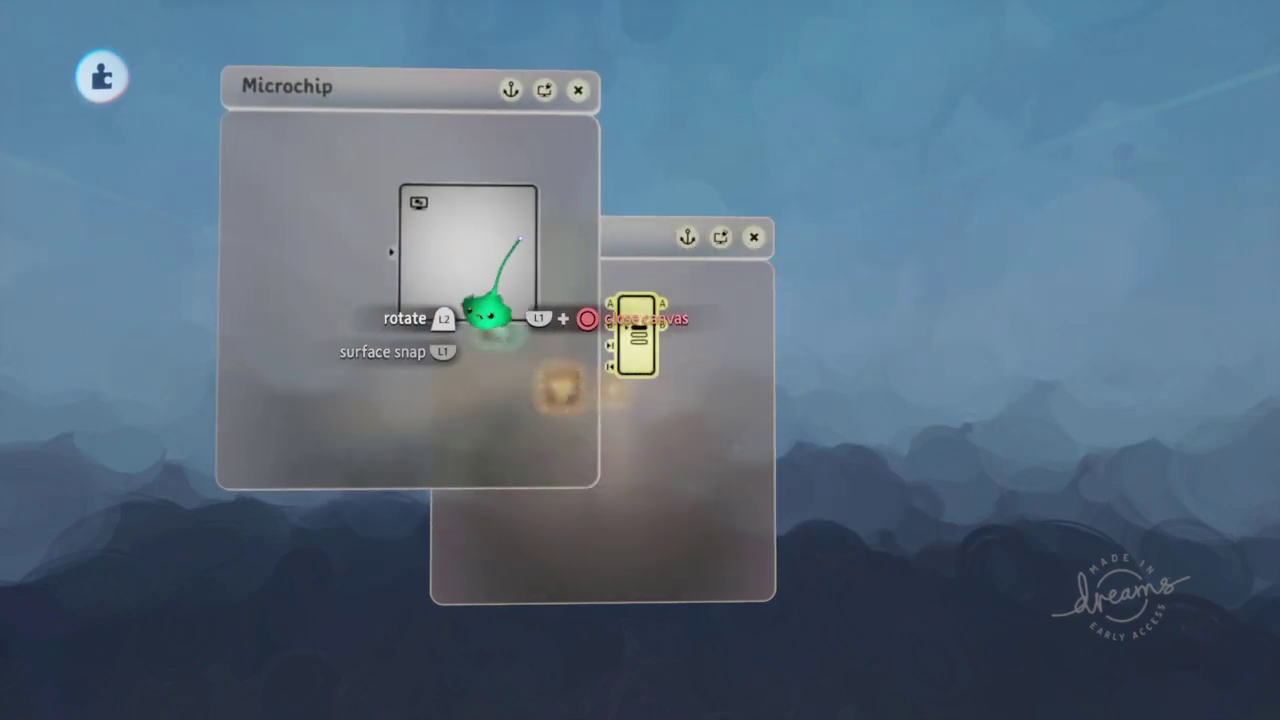
{"action": "left_click", "coordinate": [470, 272]}
Enter the cross-button code "<x>" as the Text Displayer's text.
{"action": "left_click", "coordinate": [606, 186]}
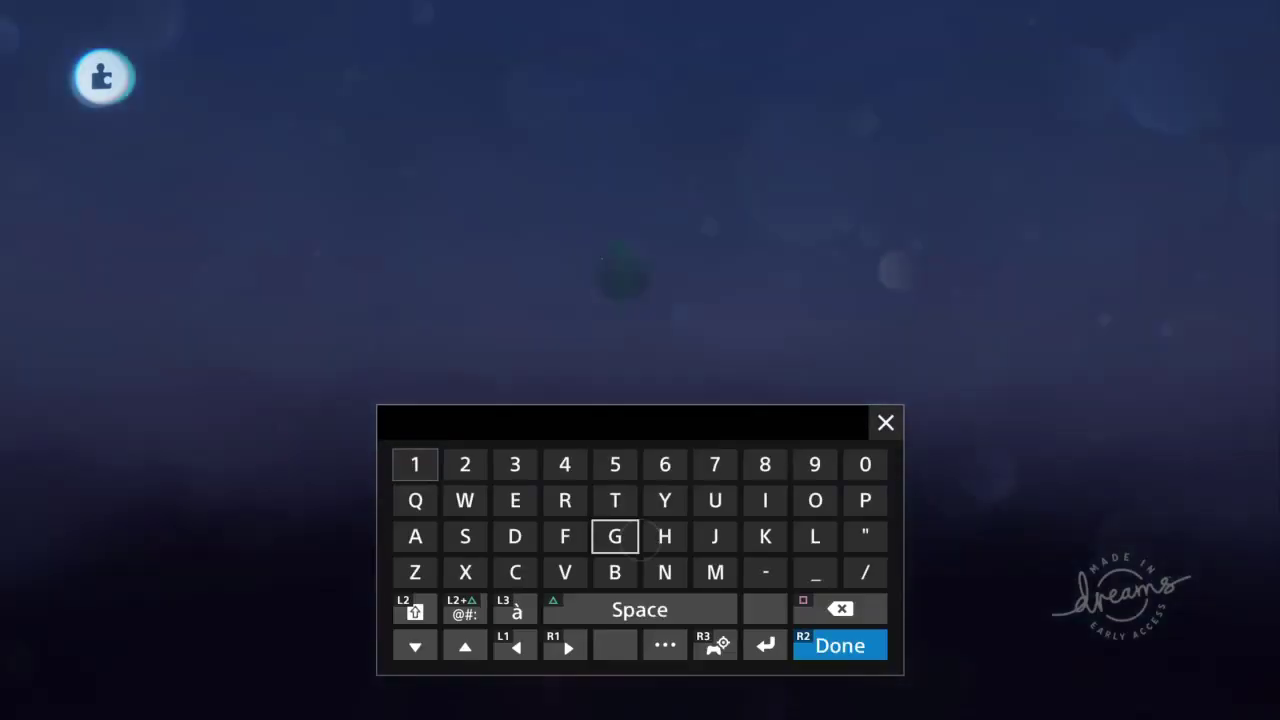
{"action": "left_click", "coordinate": [463, 609]}
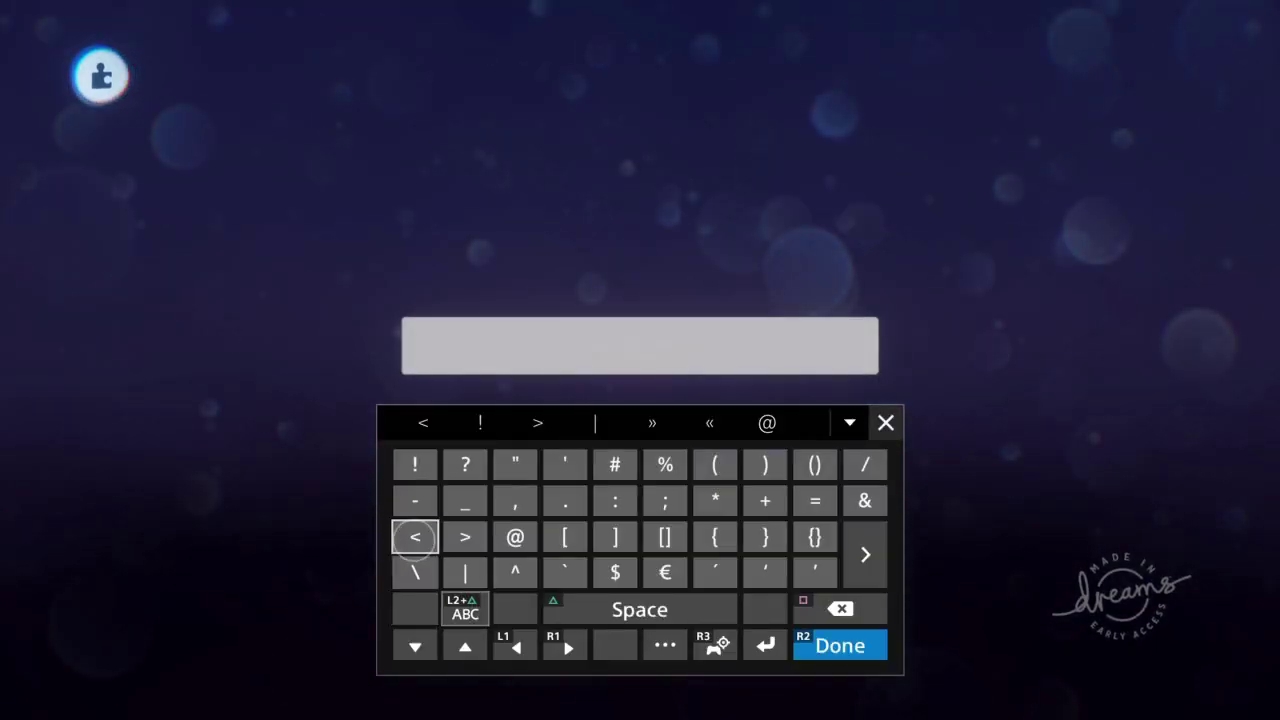
{"action": "left_click", "coordinate": [465, 609]}
{"action": "left_click", "coordinate": [465, 603]}
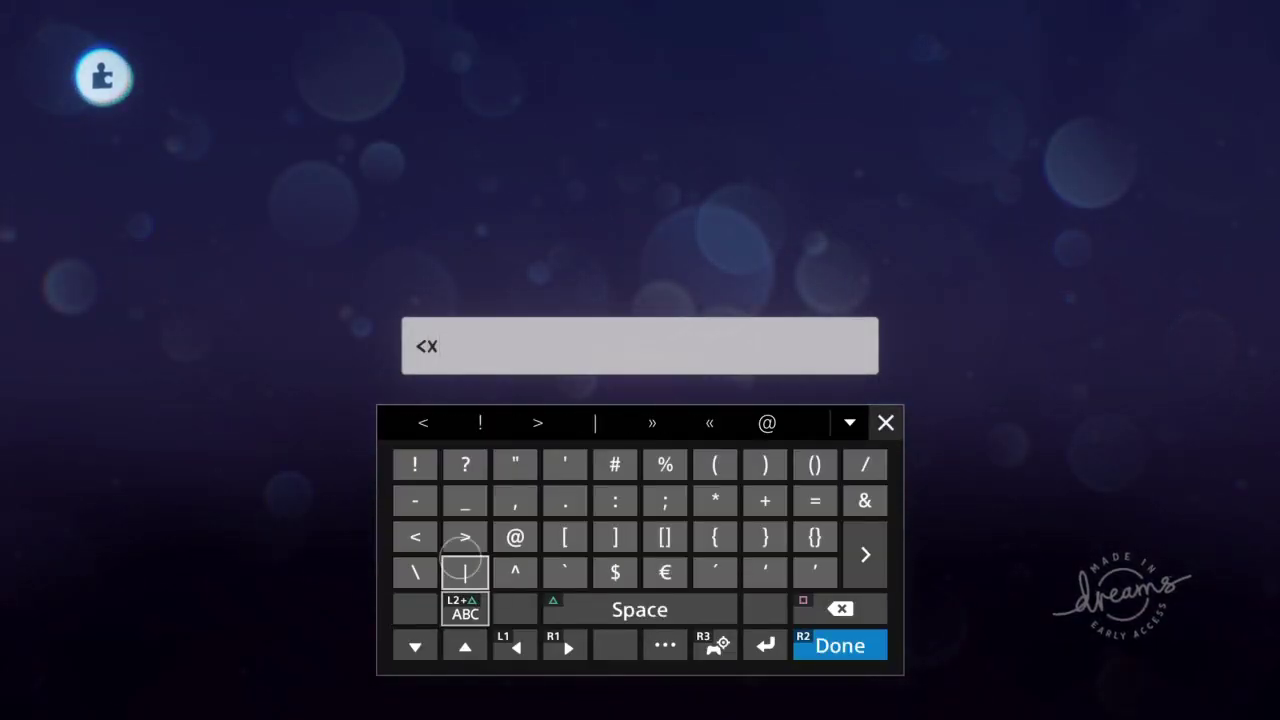
{"action": "key", "text": "Return"}
{"action": "key", "text": "Escape"}
Hide the X prompt's text box and border, and resize its display area into a large prompt beside the microchips.
{"action": "left_click_drag", "start_coordinate": [460, 371], "coordinate": [640, 393]}
{"action": "left_click", "coordinate": [647, 270]}
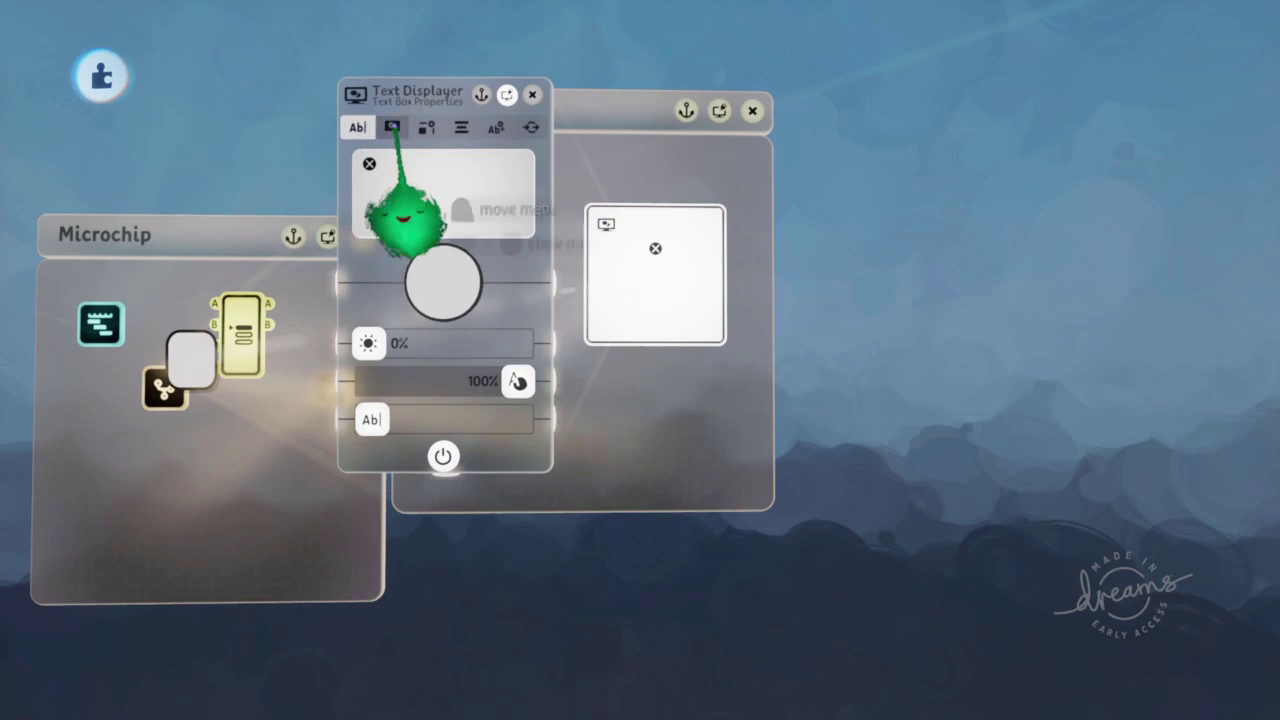
{"action": "left_click", "coordinate": [392, 127]}
{"action": "left_click", "coordinate": [426, 127]}
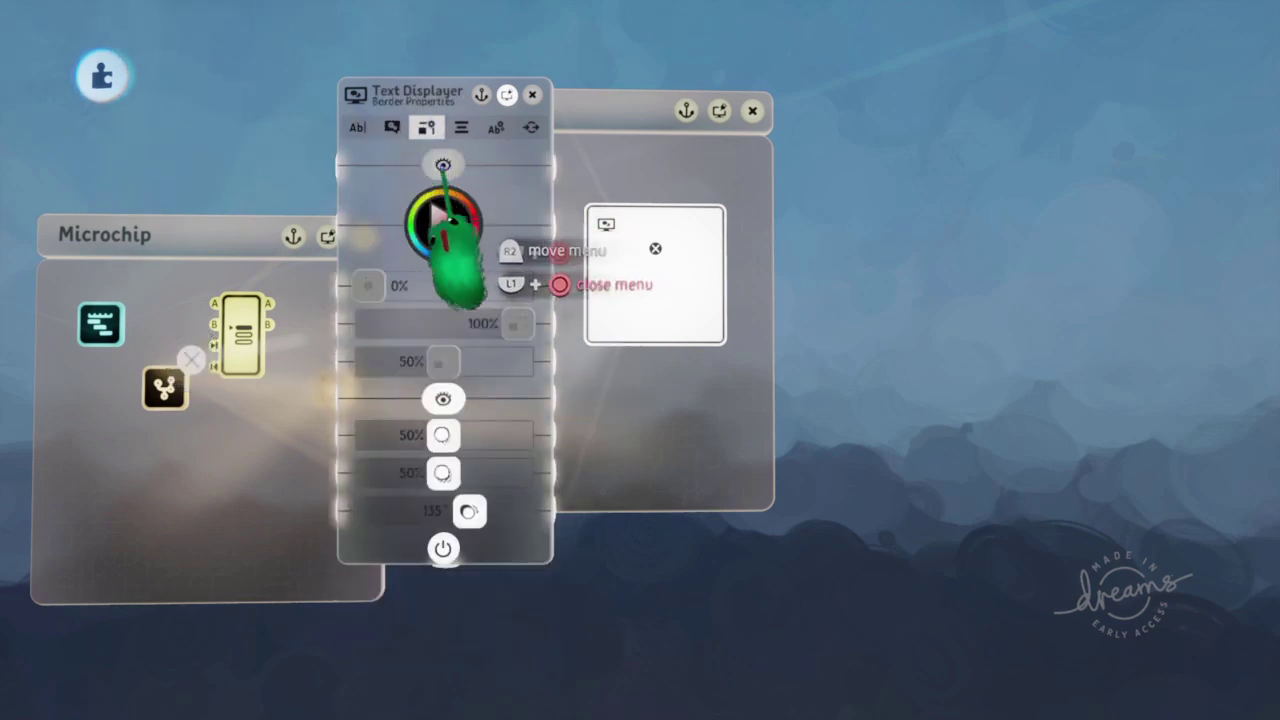
{"action": "left_click", "coordinate": [356, 127]}
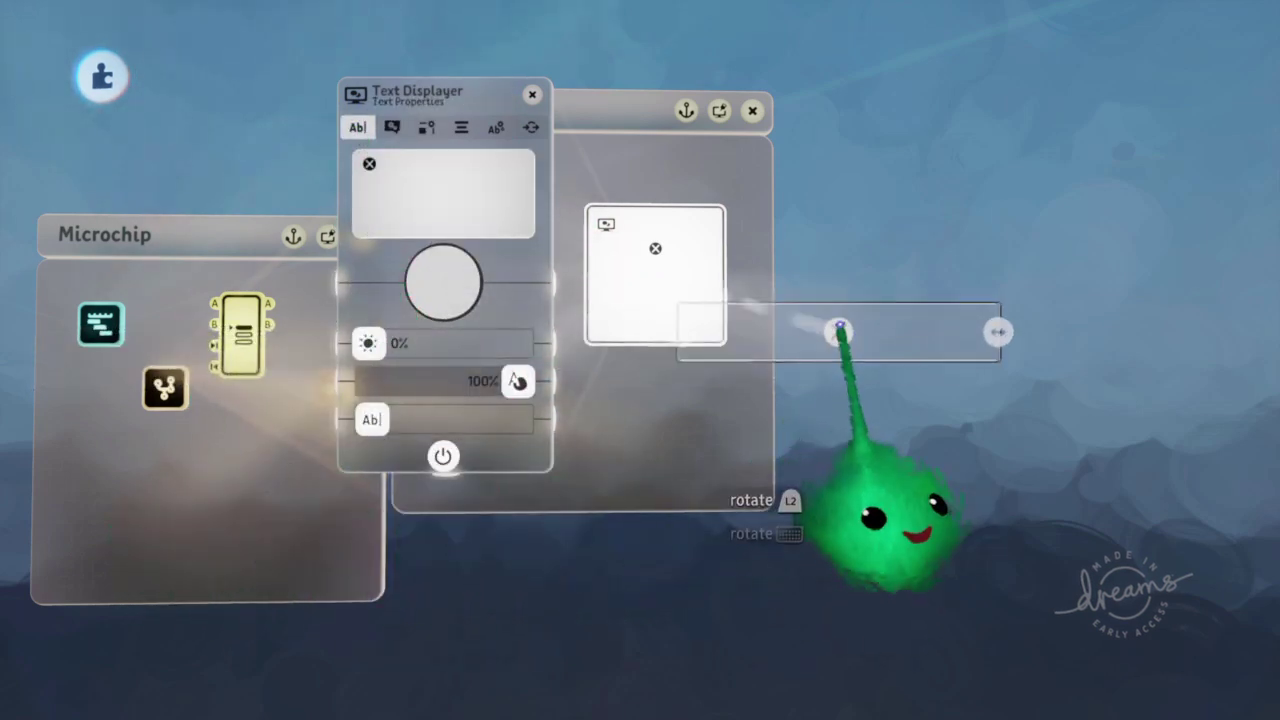
{"action": "left_click_drag", "start_coordinate": [1020, 331], "coordinate": [846, 460]}
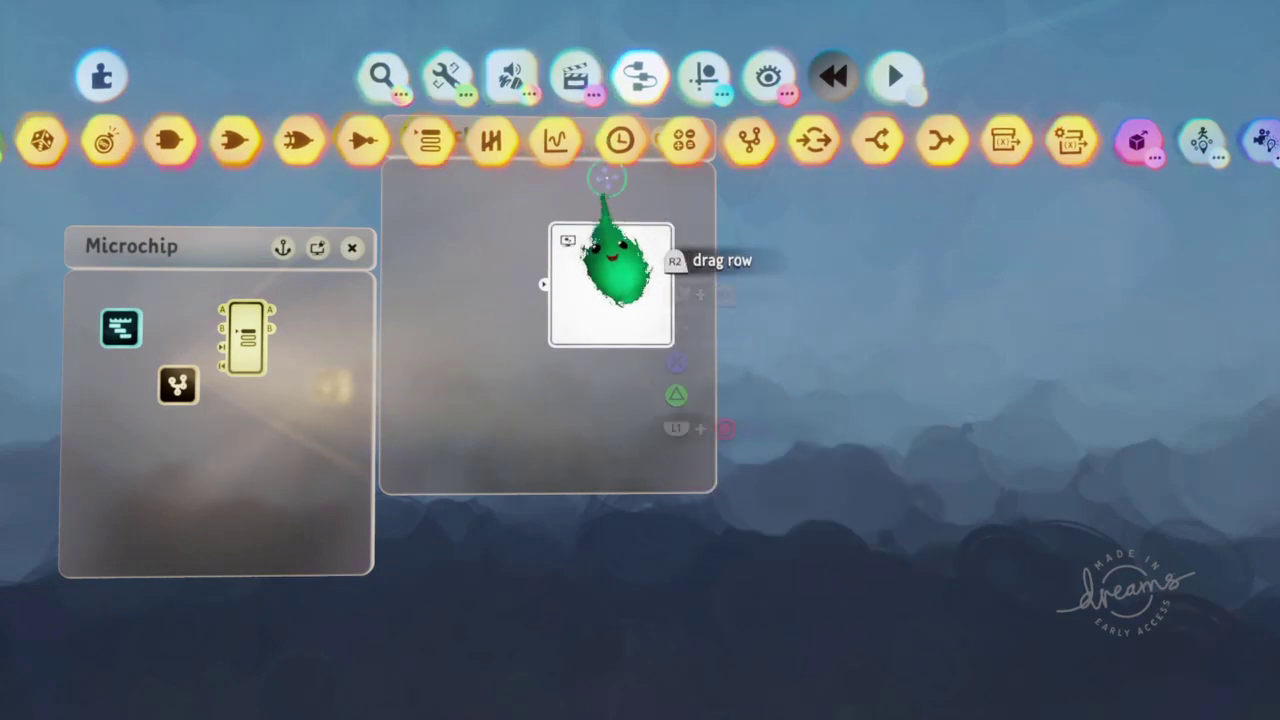
Stamp a second Text Displayer in the nested microchip below the first and clear its placeholder text.
{"action": "left_click", "coordinate": [1137, 146]}
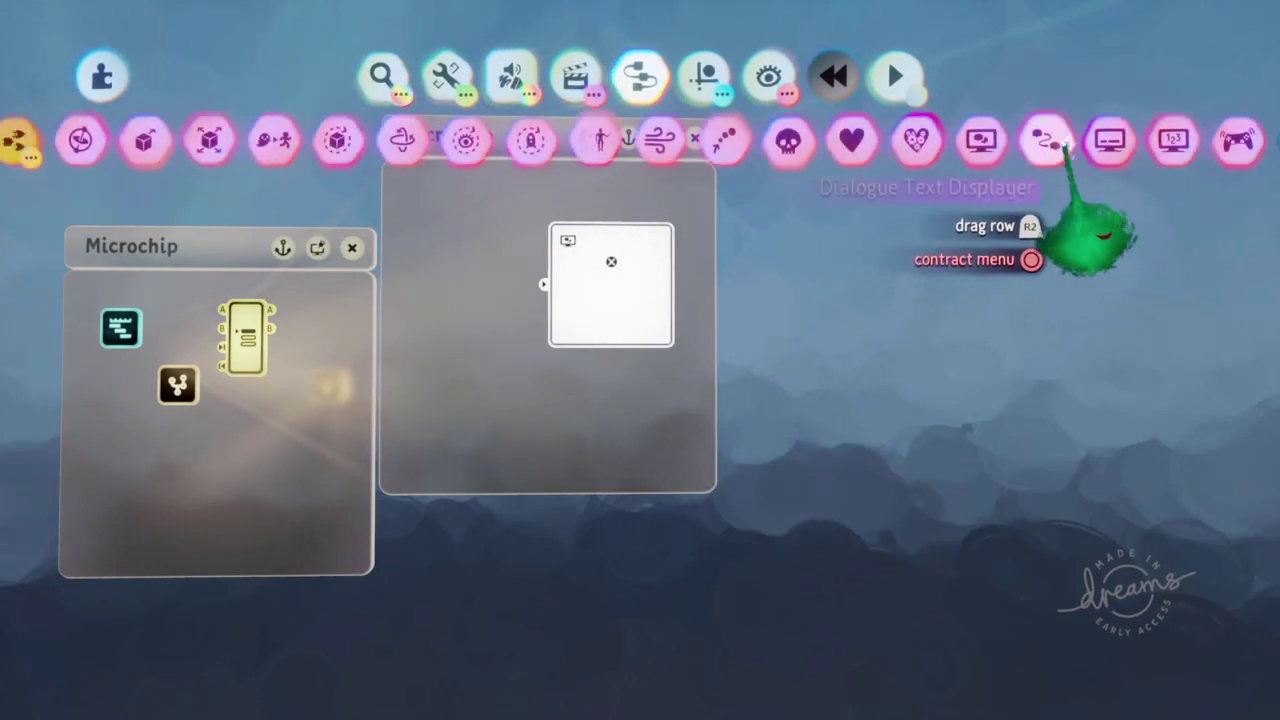
{"action": "left_click", "coordinate": [982, 146]}
{"action": "left_click", "coordinate": [500, 418]}
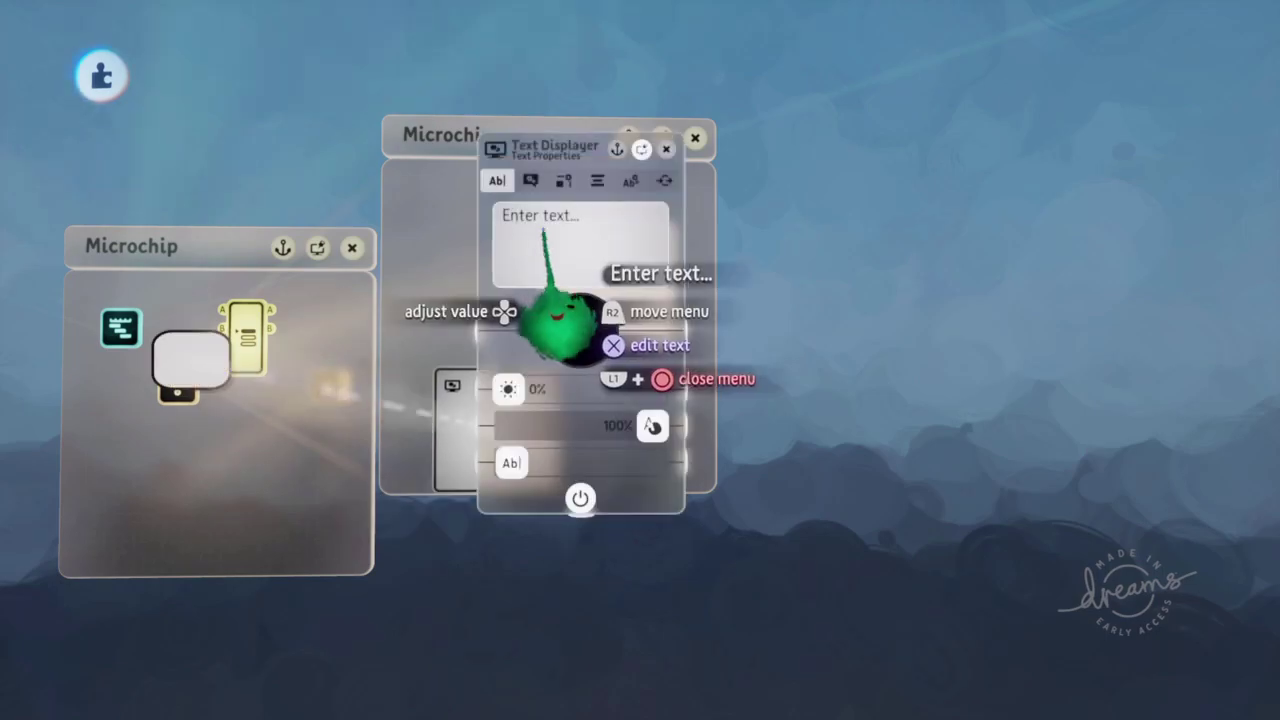
{"action": "left_click", "coordinate": [547, 242]}
{"action": "key", "text": "Return"}
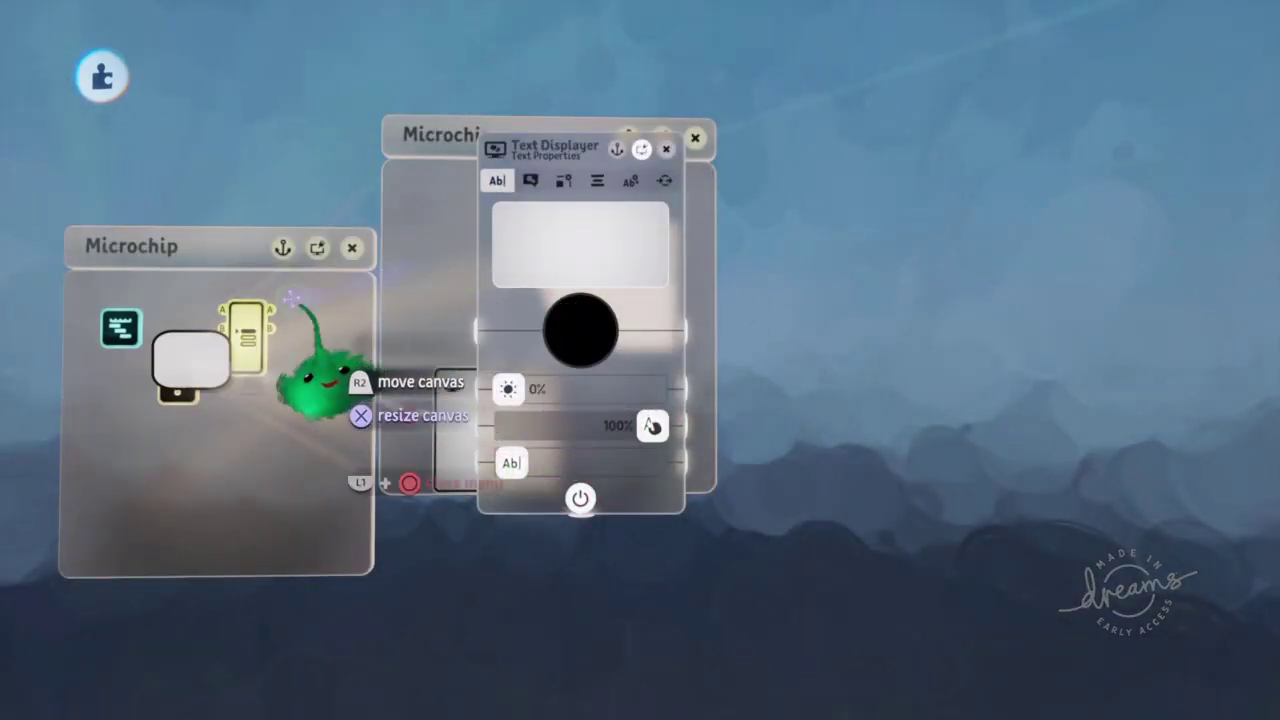
Hide the second Text Displayer's text box and turn off Autofit so its area can be resized freely.
{"action": "left_click", "coordinate": [564, 182]}
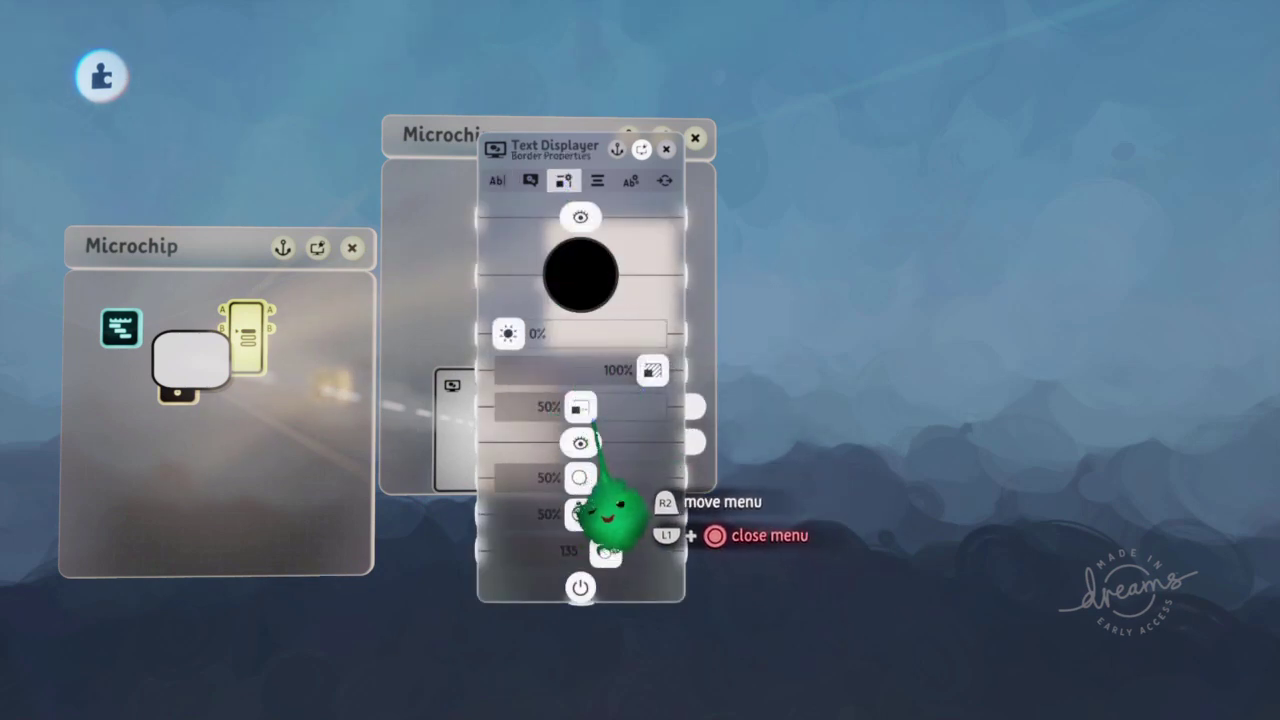
{"action": "left_click", "coordinate": [530, 180]}
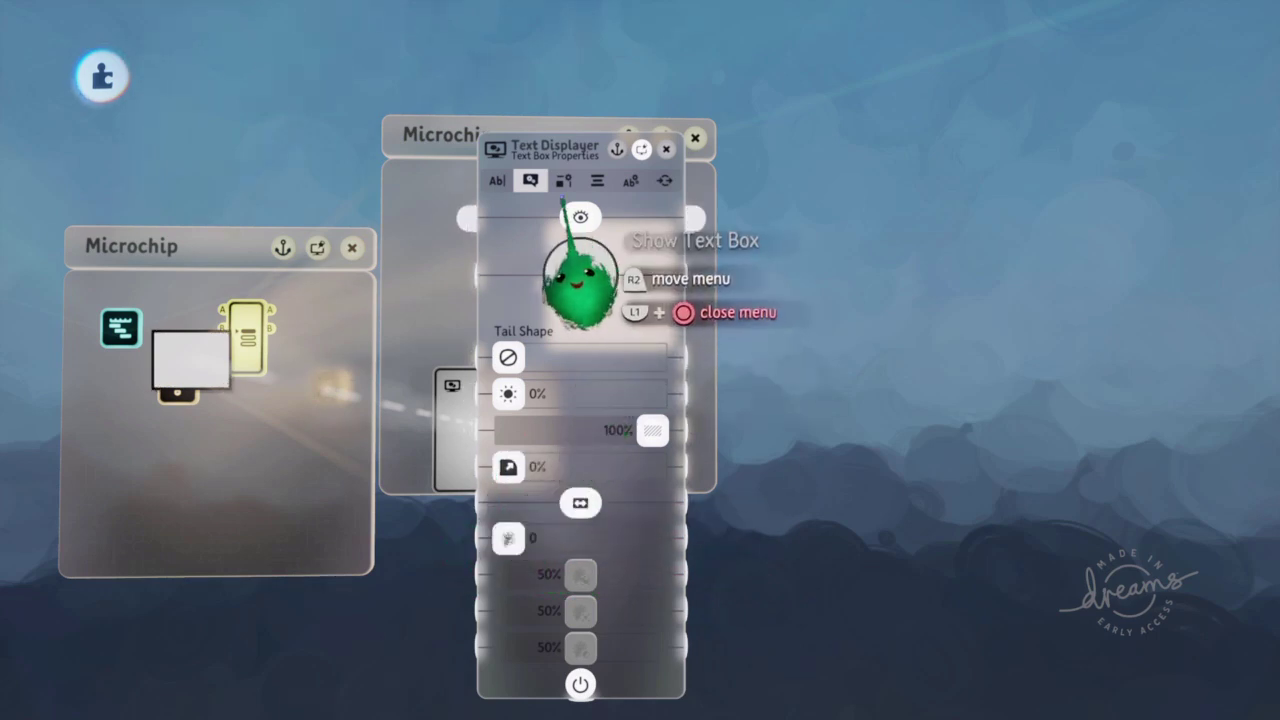
{"action": "key", "text": "Right"}
{"action": "key", "text": "Left"}
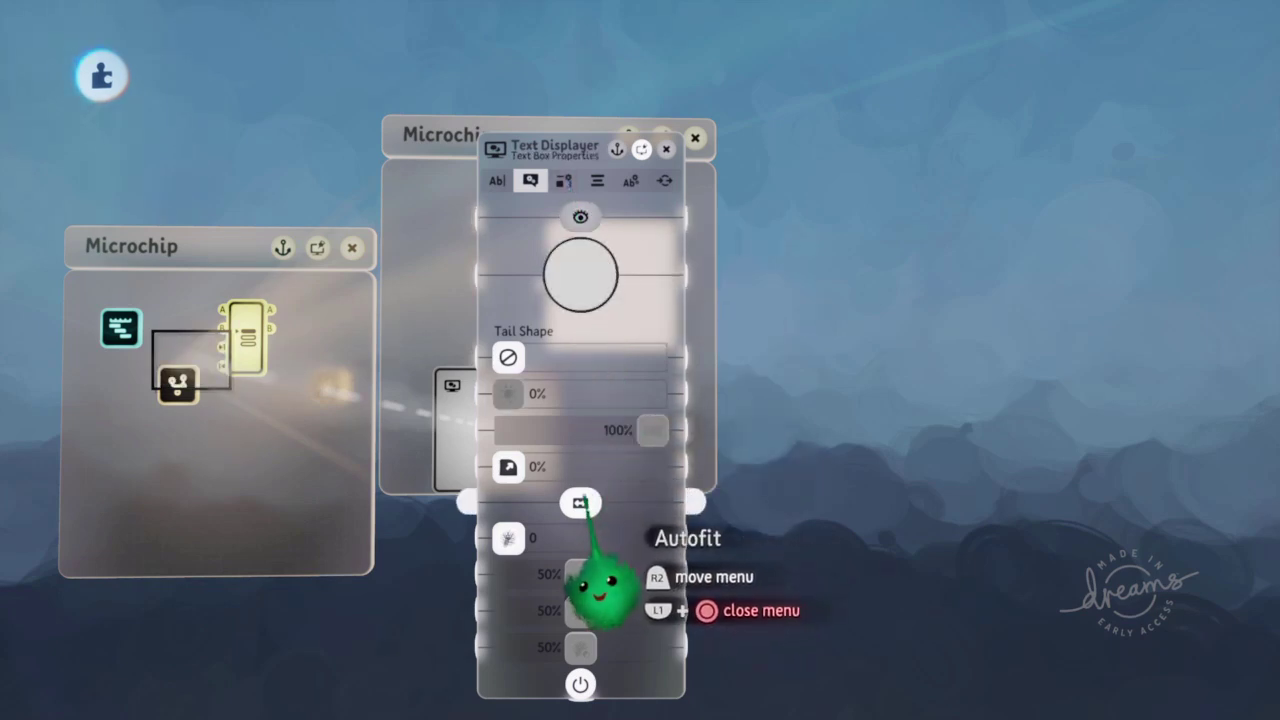
{"action": "left_click_drag", "start_coordinate": [346, 360], "coordinate": [274, 364]}
Turn the blank Text Displayer's border white and reshape it into a narrow vertical outline beside the X prompt.
{"action": "left_click", "coordinate": [564, 182]}
{"action": "left_click_drag", "start_coordinate": [586, 275], "coordinate": [475, 170]}
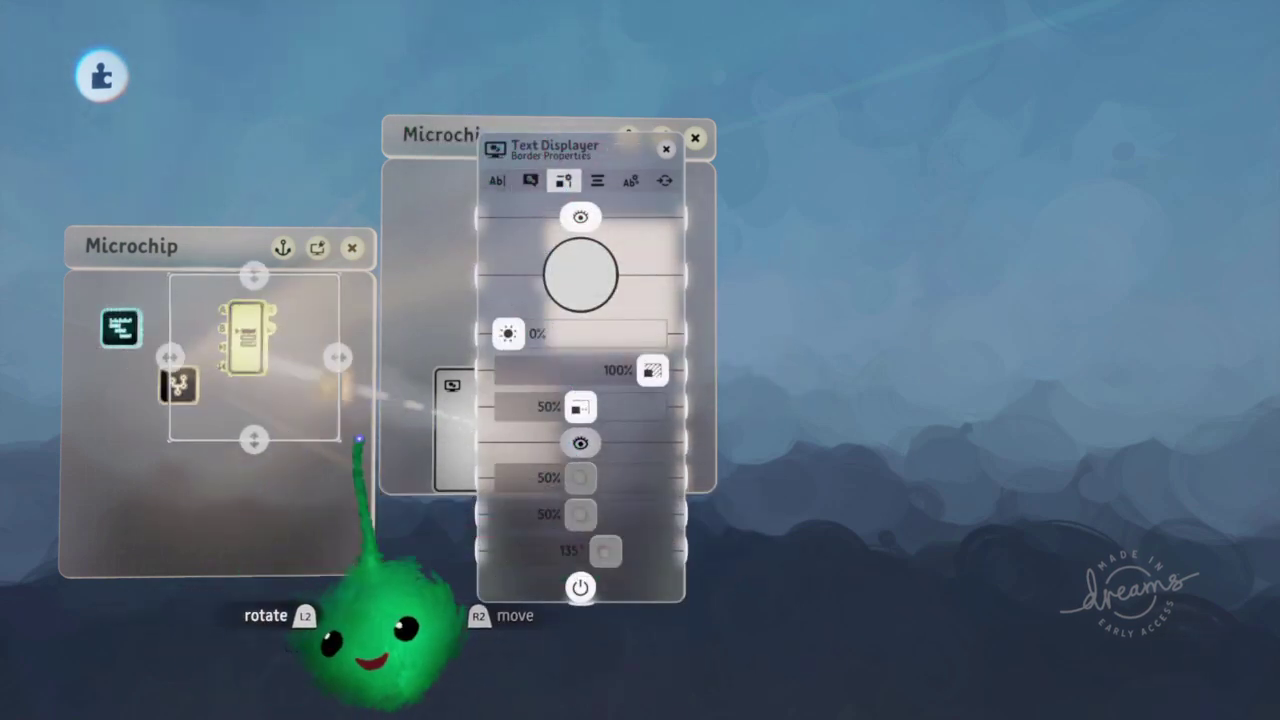
{"action": "left_click_drag", "start_coordinate": [887, 398], "coordinate": [1064, 496]}
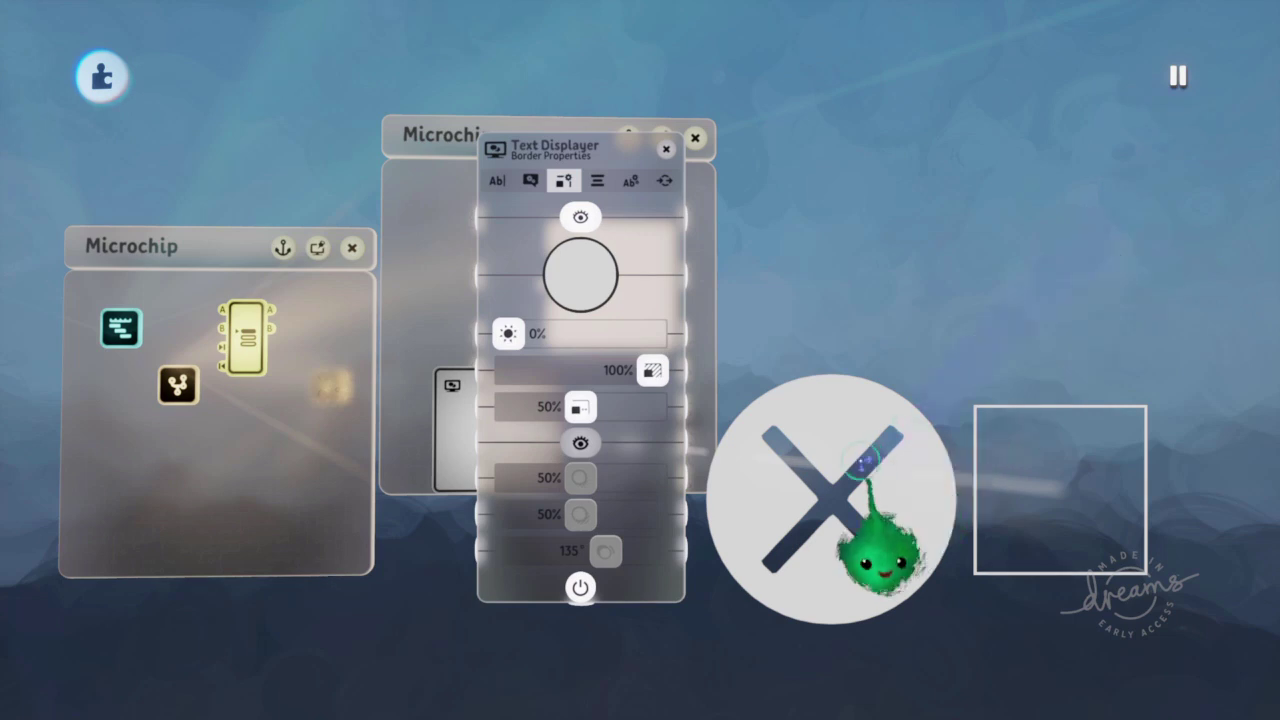
{"action": "mouse_move", "coordinate": [1077, 427]}
{"action": "left_click_drag", "start_coordinate": [1120, 494], "coordinate": [1008, 522]}
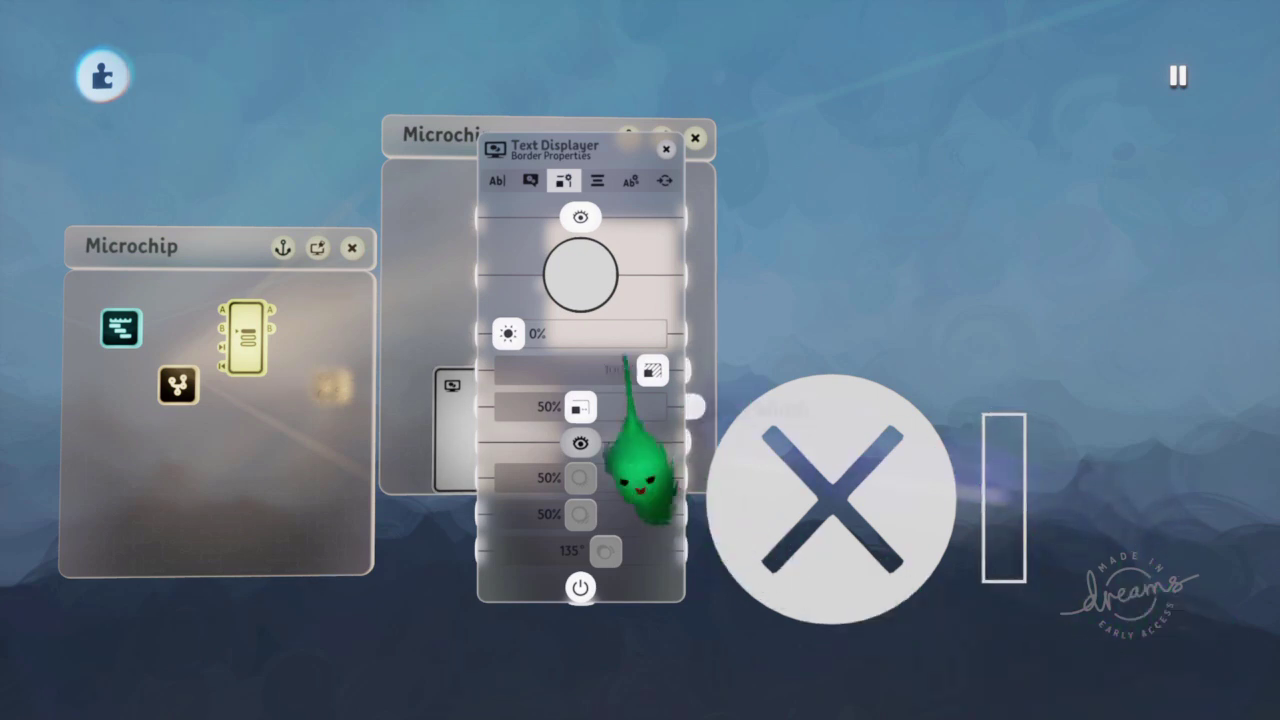
{"action": "key", "text": "Escape"}
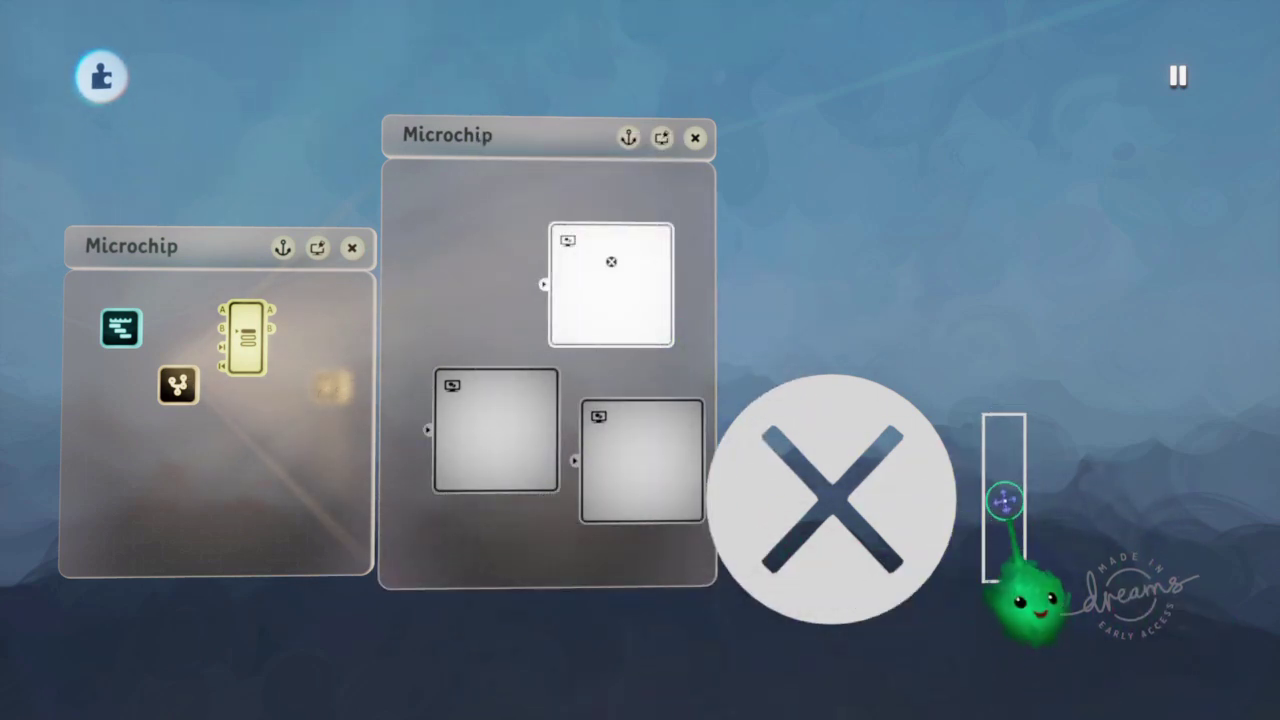
Set the bar outline's Vertical Alignment to bottom and stretch it taller beside the X prompt.
{"action": "left_click", "coordinate": [620, 550]}
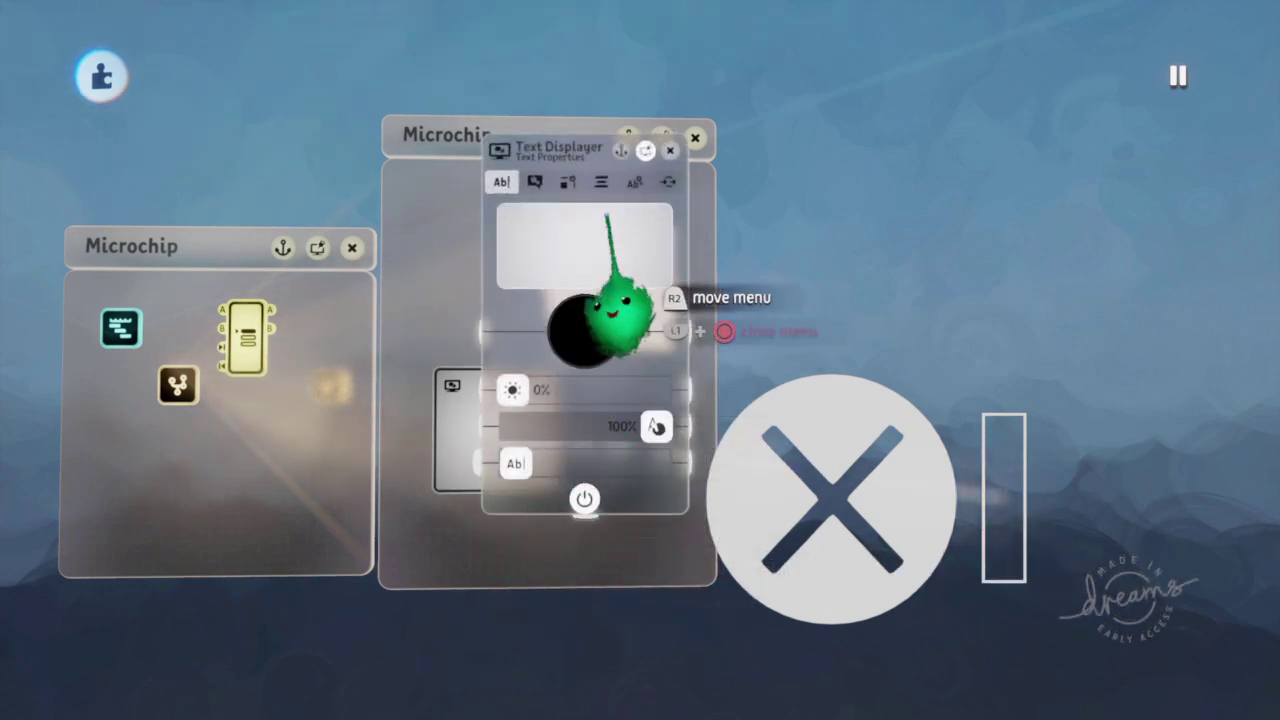
{"action": "left_click", "coordinate": [601, 181]}
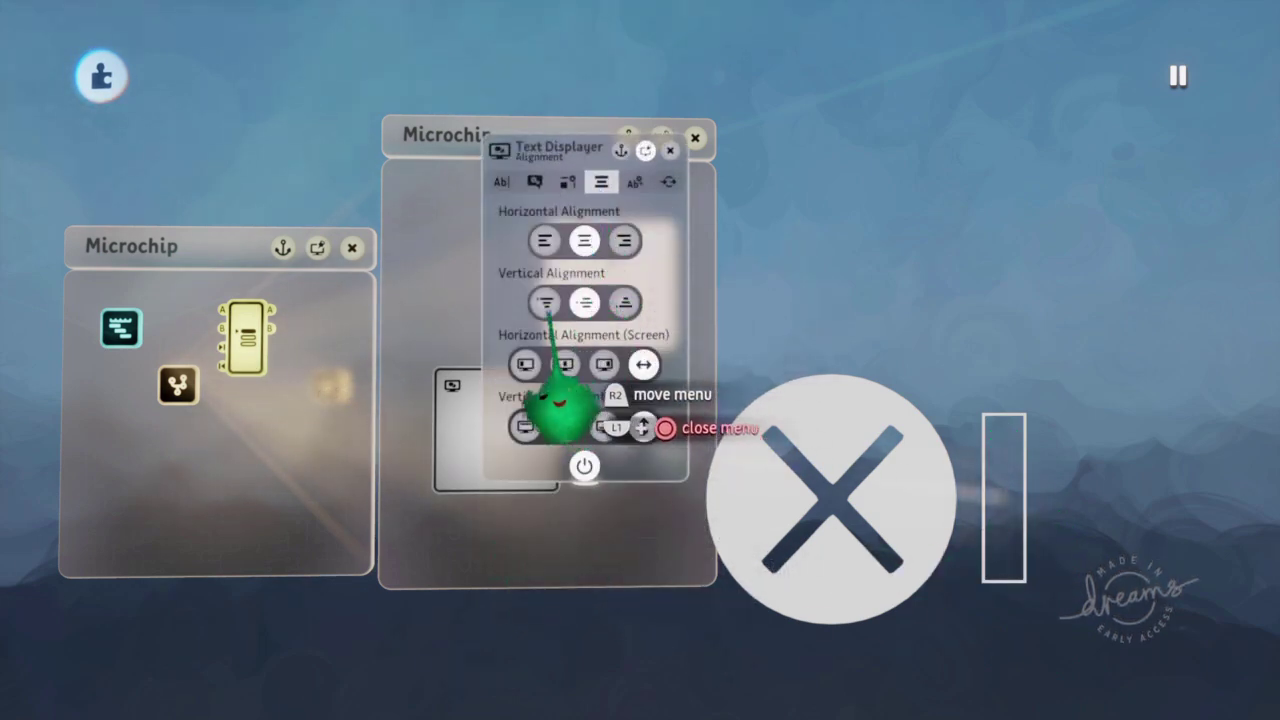
{"action": "left_click", "coordinate": [624, 304]}
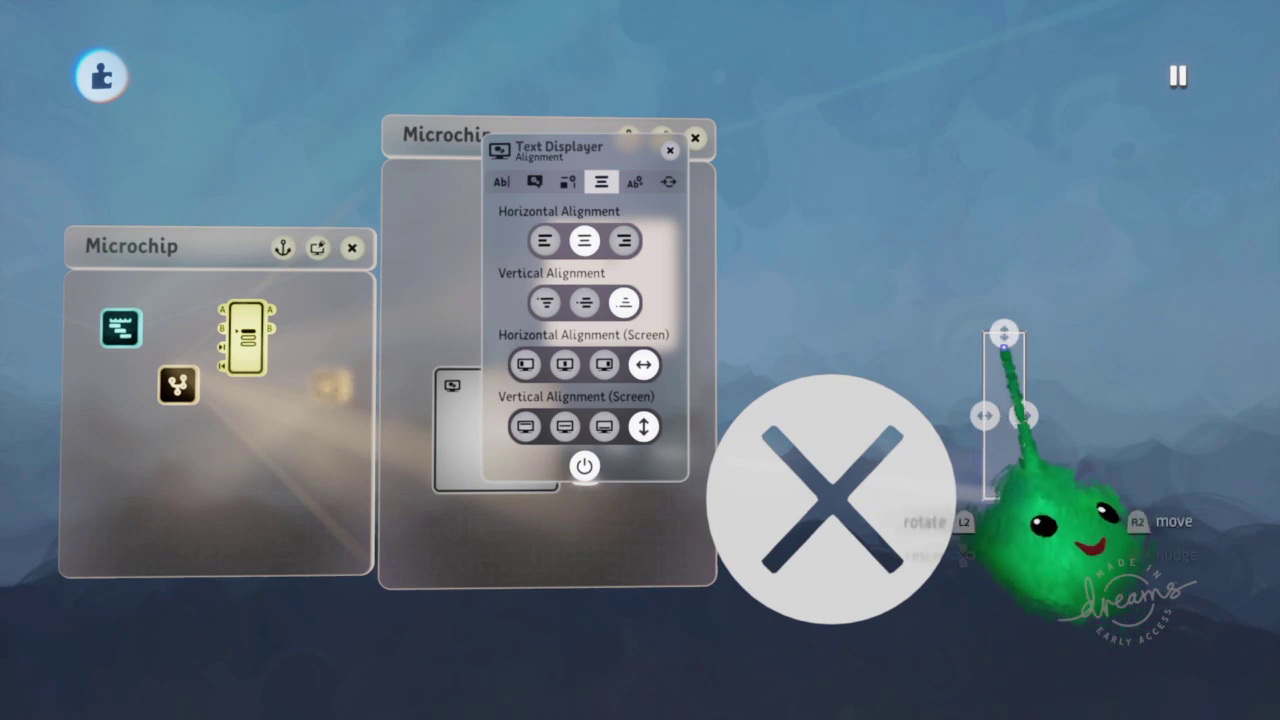
{"action": "left_click_drag", "start_coordinate": [1003, 380], "coordinate": [1005, 308]}
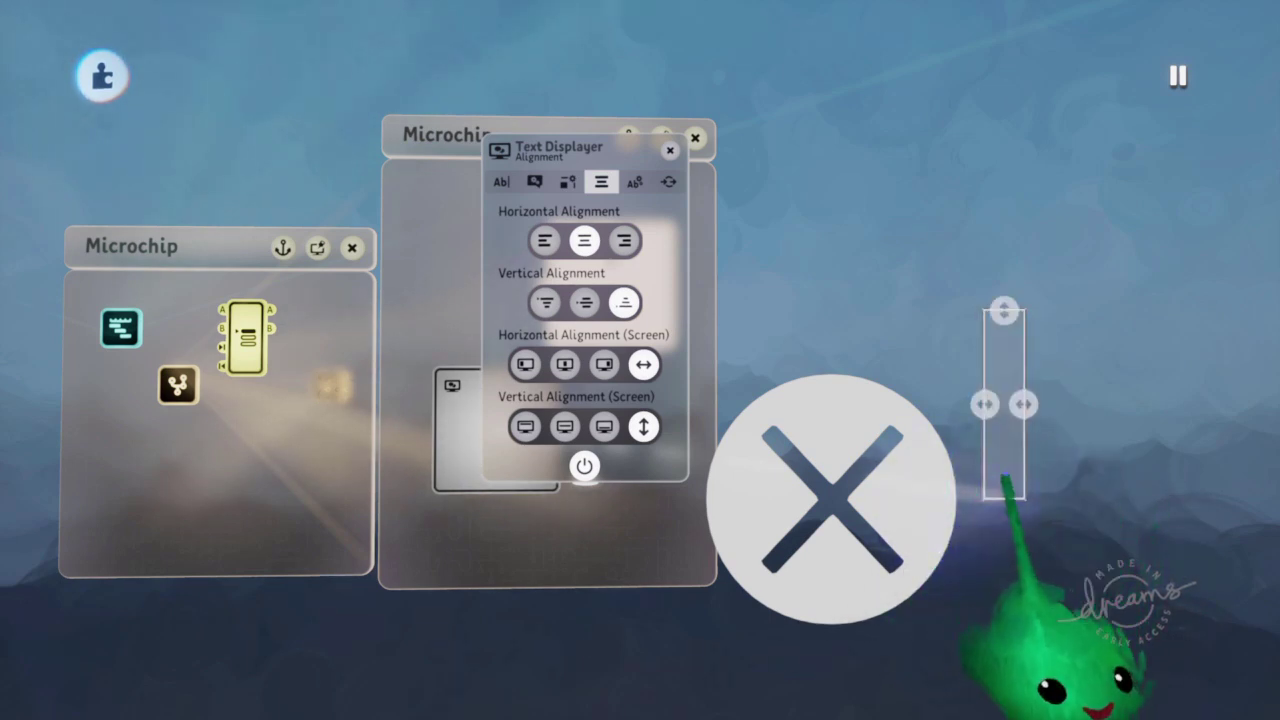
{"action": "left_click_drag", "start_coordinate": [1005, 480], "coordinate": [1005, 596]}
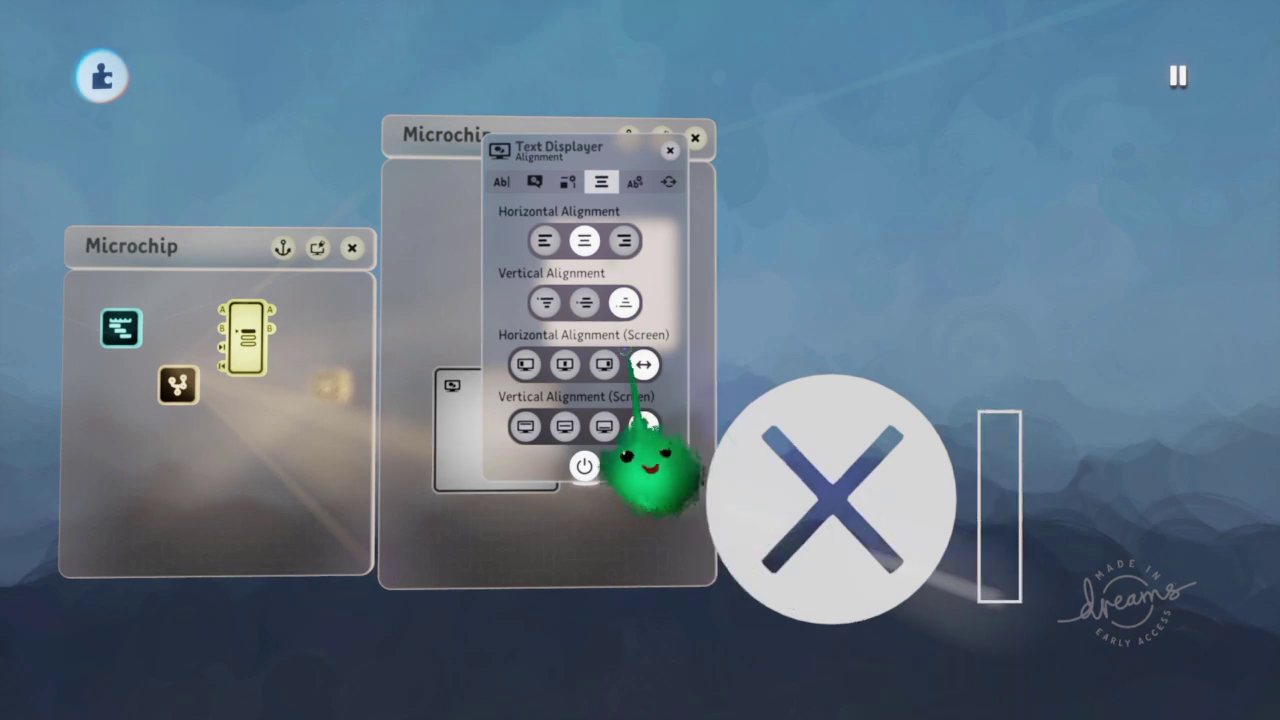
Clone the bar outline's Text Displayer, then hide the clone's border and show its text box as a solid white fill.
{"action": "key", "text": "Escape"}
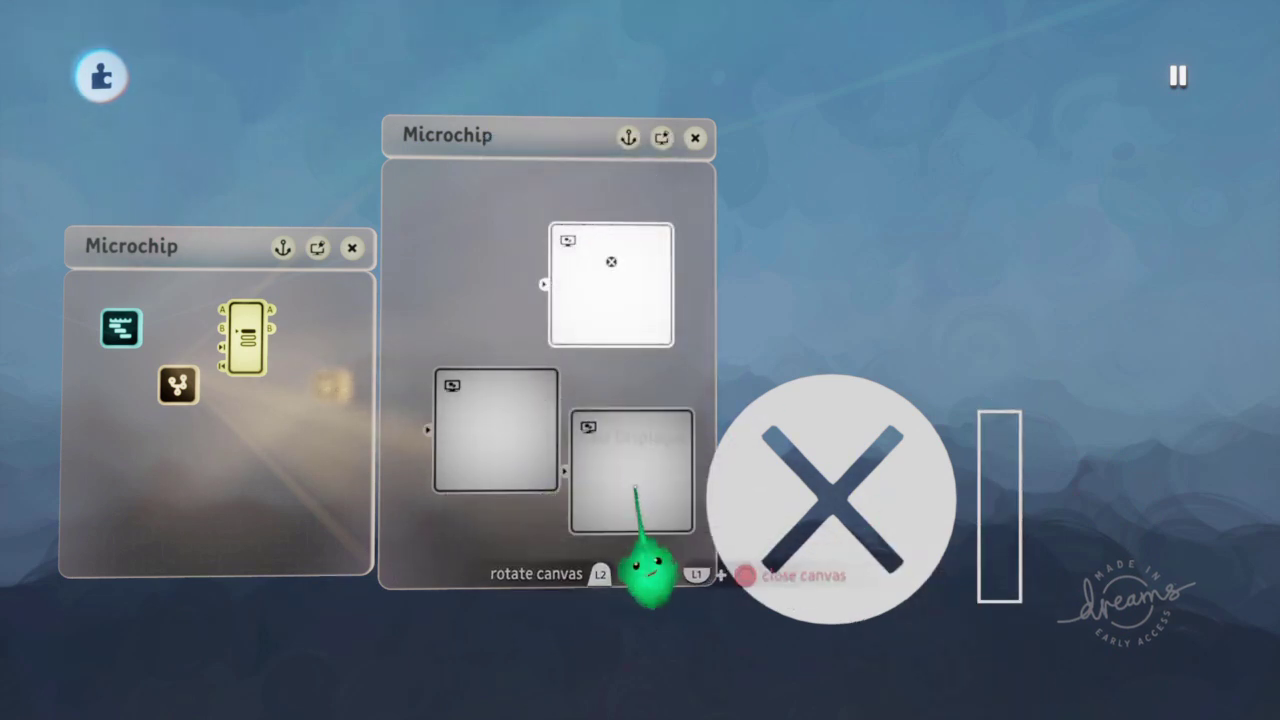
{"action": "left_click", "coordinate": [622, 500]}
{"action": "left_click", "coordinate": [506, 225]}
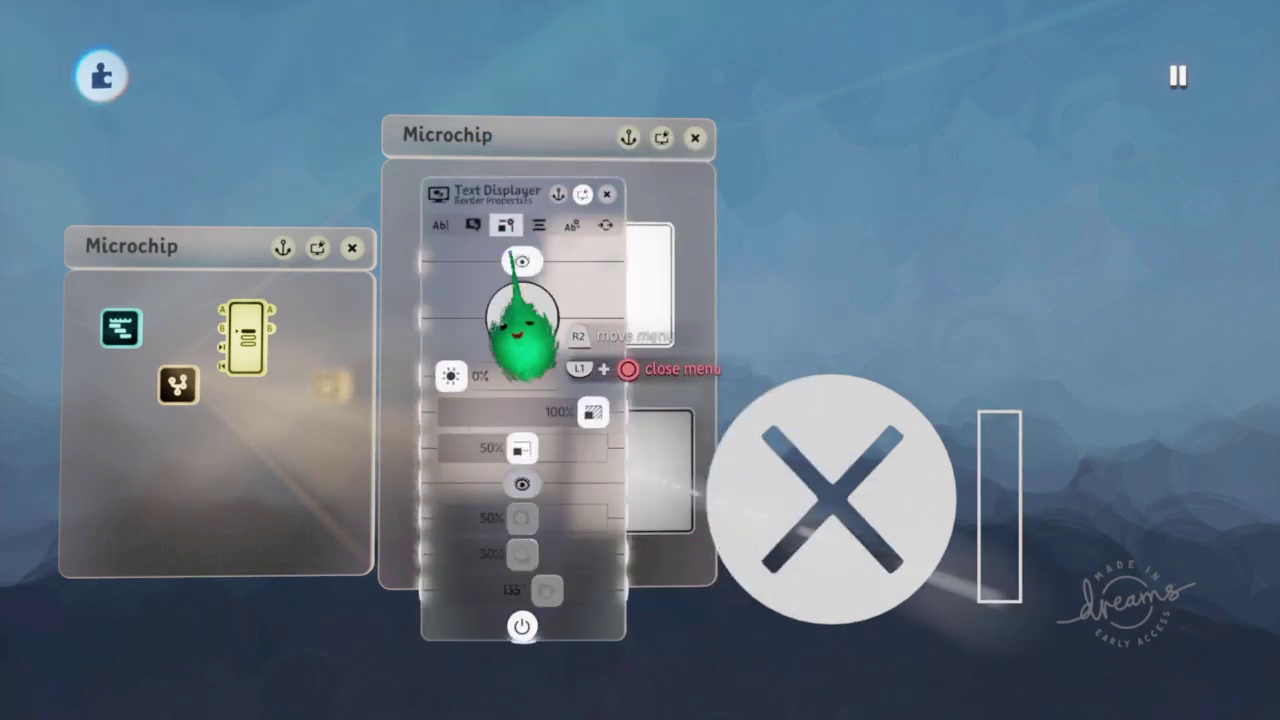
{"action": "left_click", "coordinate": [473, 225]}
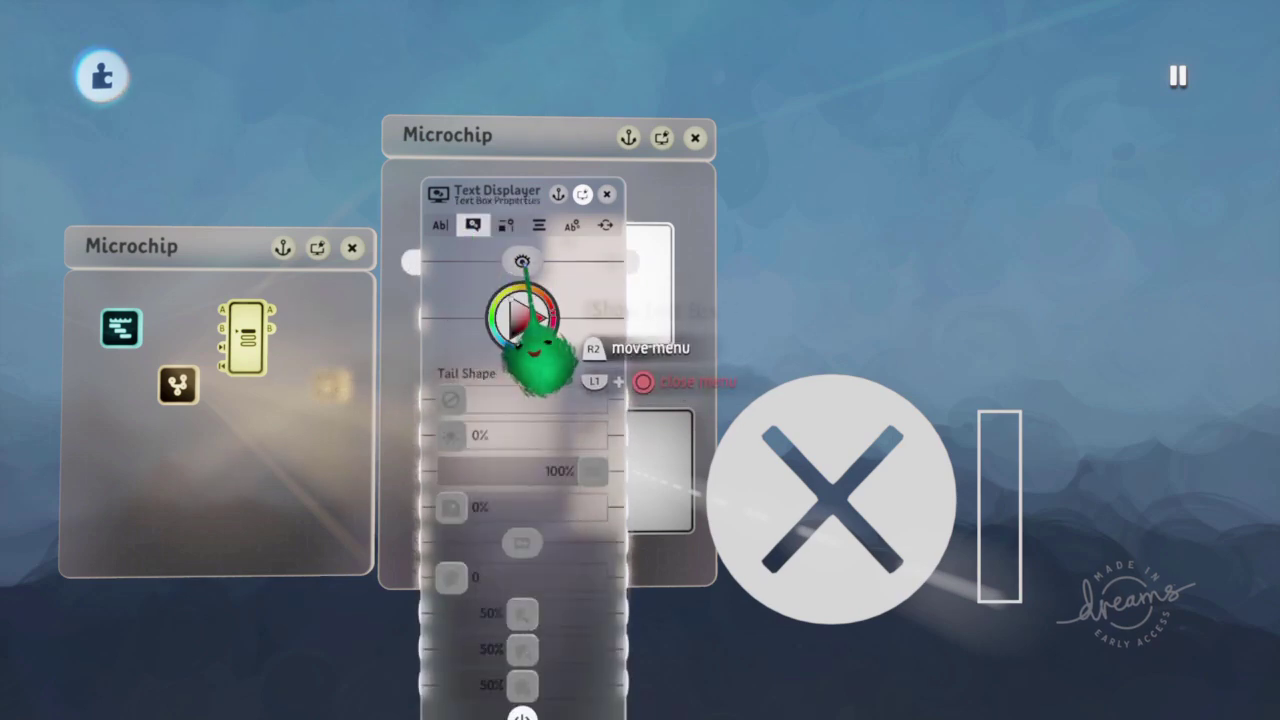
{"action": "left_click_drag", "start_coordinate": [516, 412], "coordinate": [289, 325]}
Place a Keyframe below the Text Displayers and record the fill bar at its full height in it.
{"action": "left_click", "coordinate": [578, 80]}
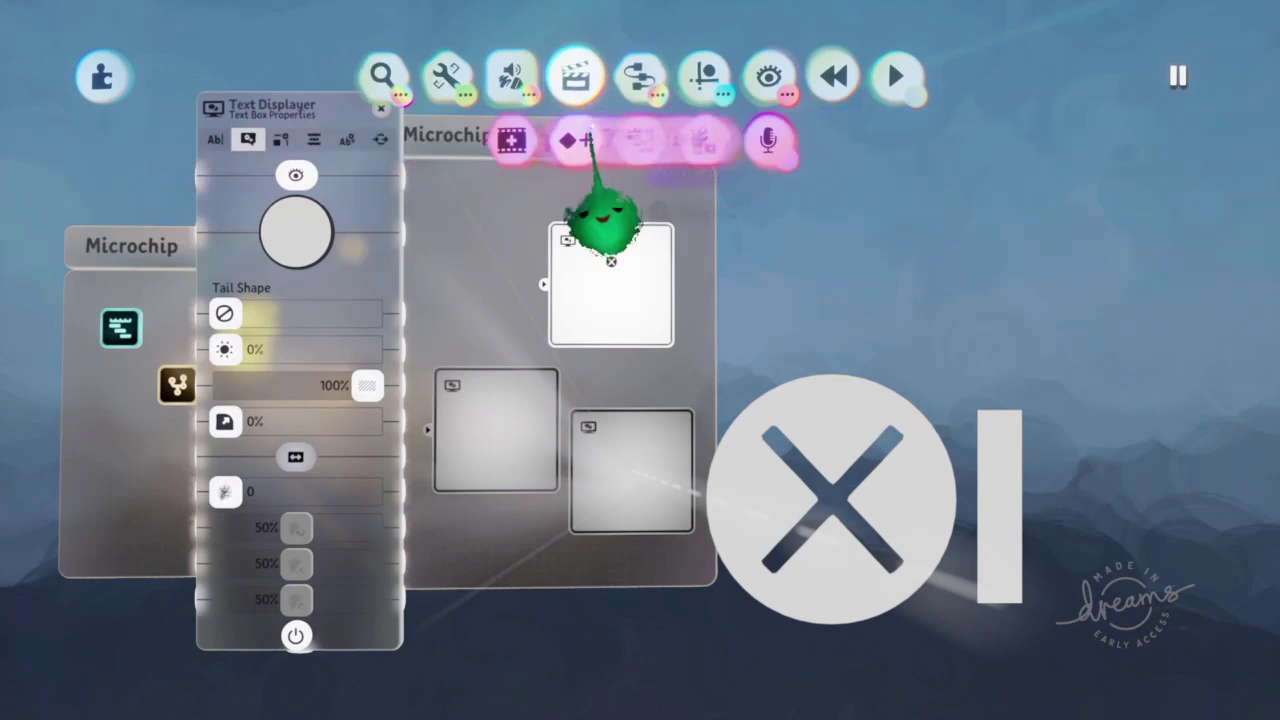
{"action": "left_click", "coordinate": [582, 139]}
{"action": "left_click", "coordinate": [506, 535]}
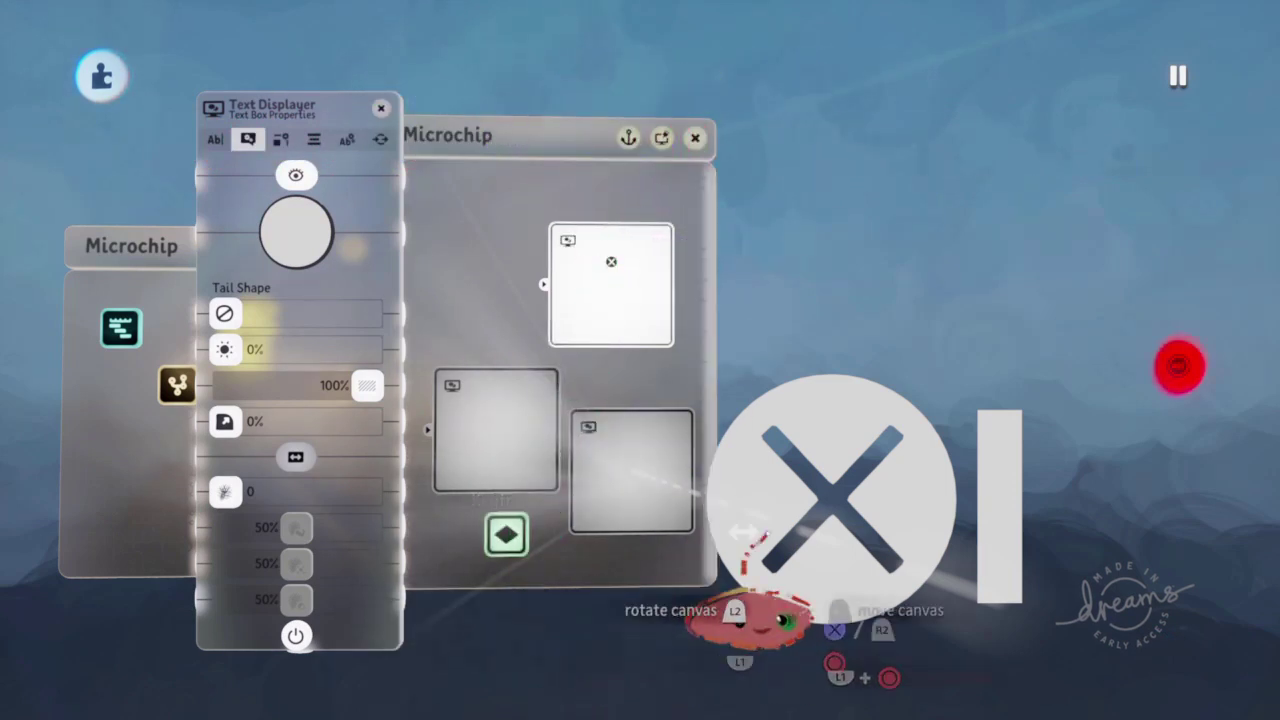
{"action": "left_click", "coordinate": [1001, 412]}
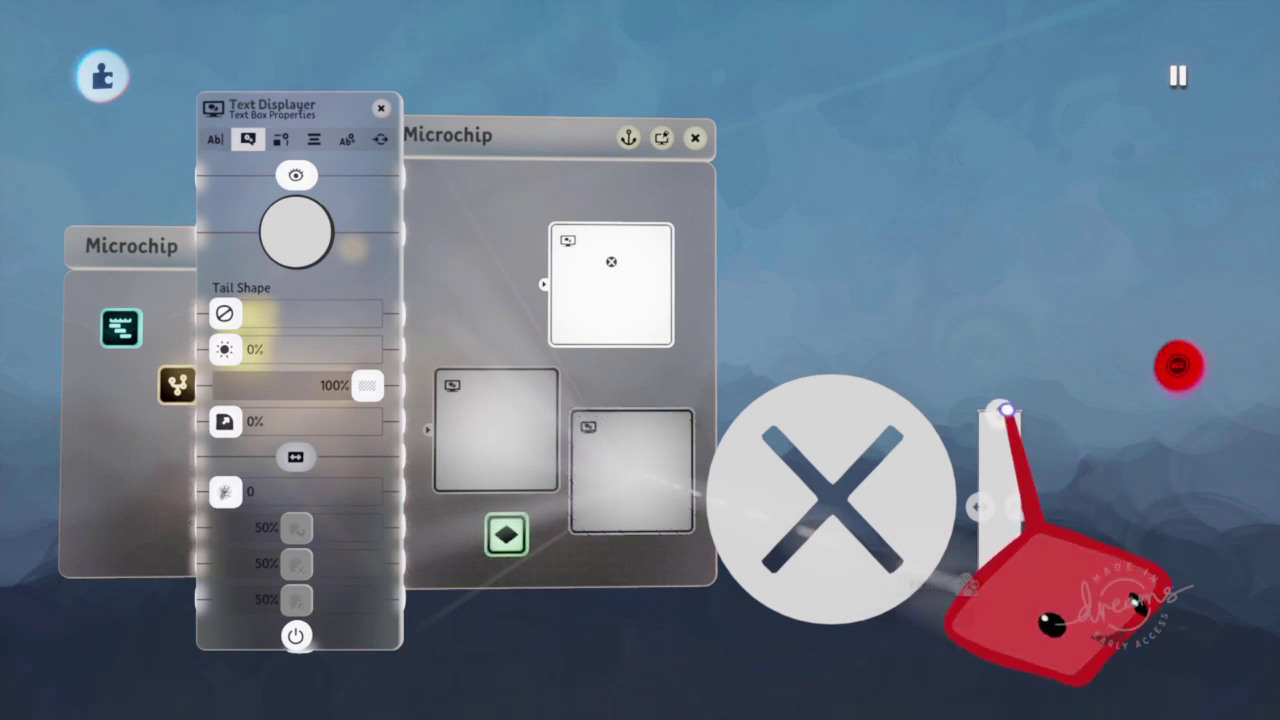
{"action": "left_click", "coordinate": [1179, 366]}
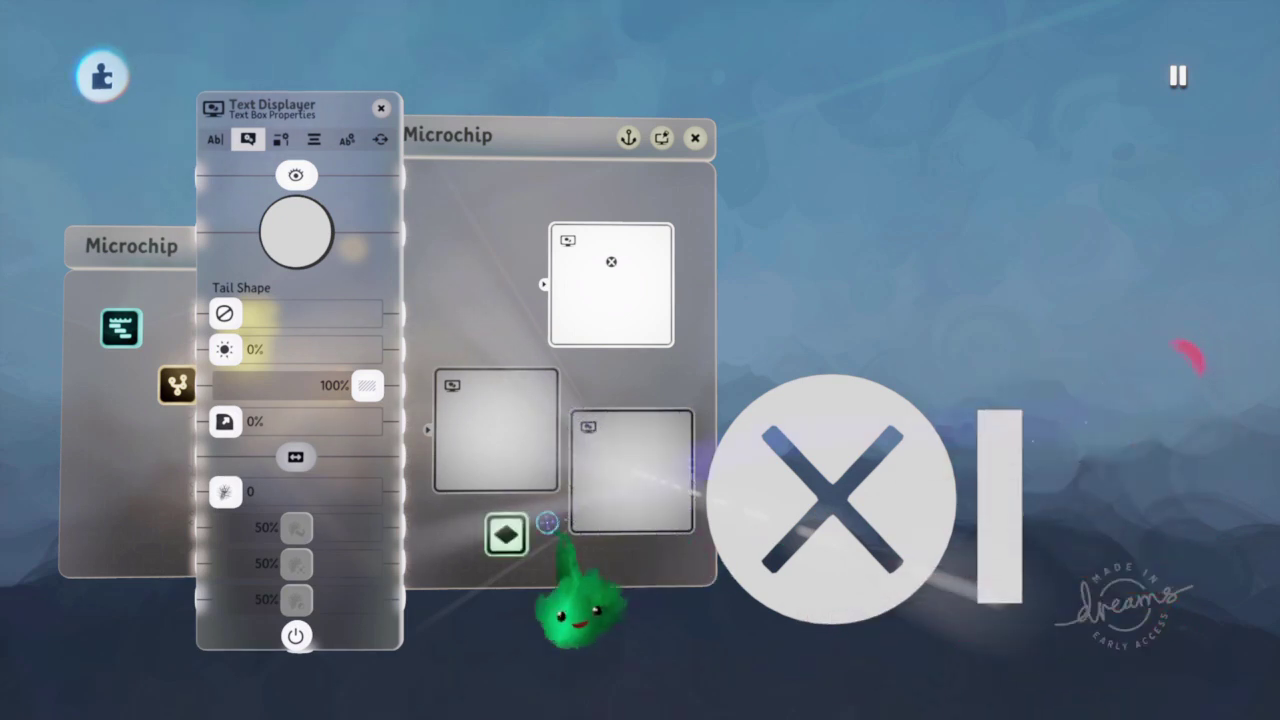
With the keyframe off, shrink the fill bar down to a thin strip at the base of the outline.
{"action": "left_click_drag", "start_coordinate": [1004, 414], "coordinate": [1013, 552]}
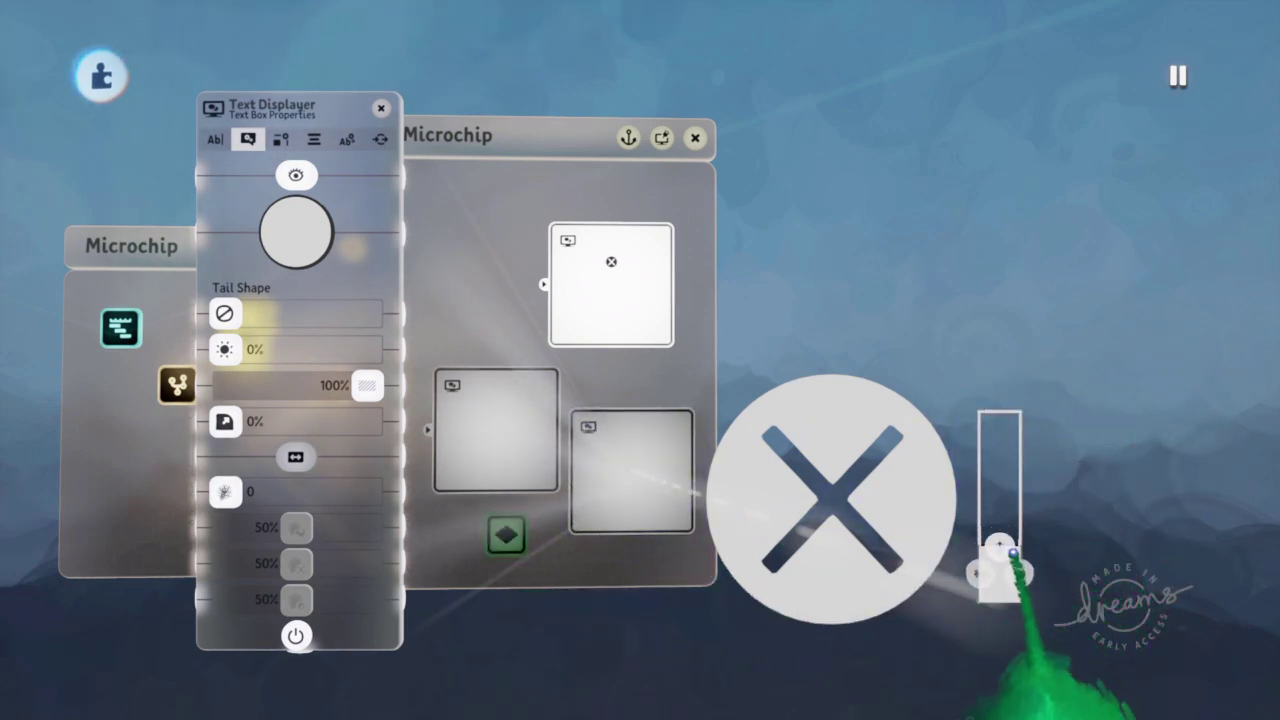
{"action": "left_click", "coordinate": [507, 536]}
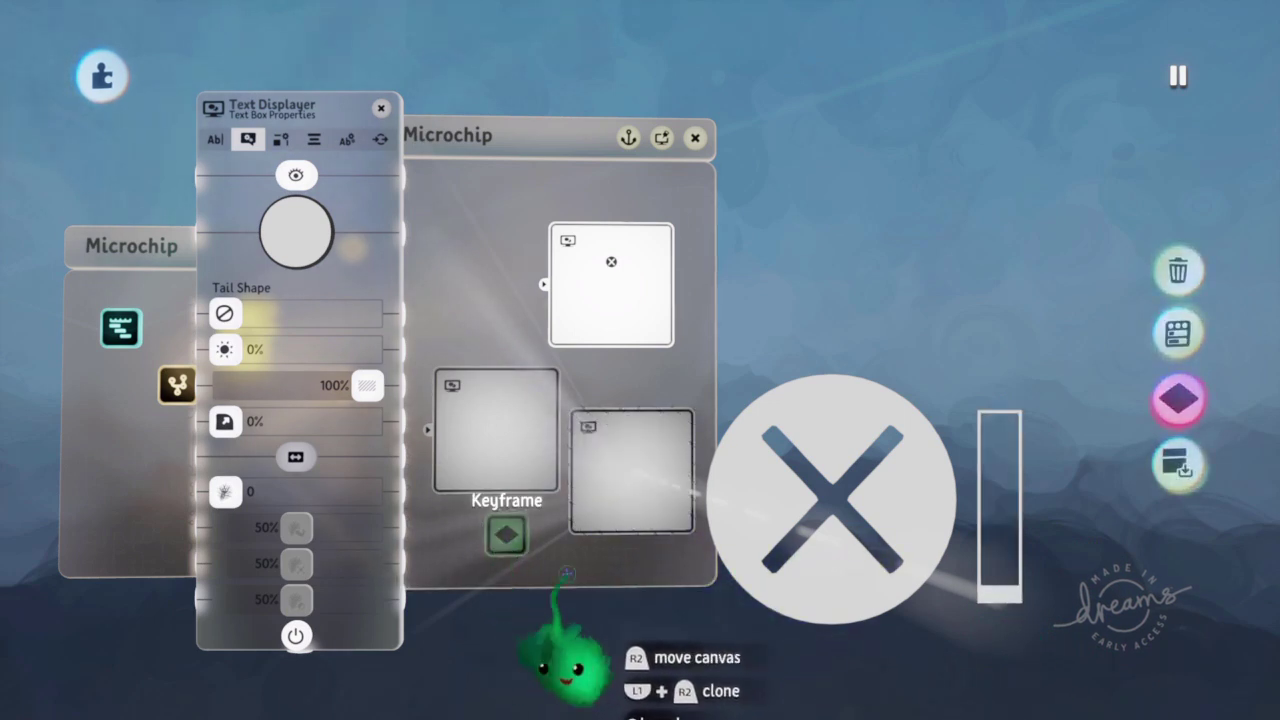
{"action": "key", "text": "Escape"}
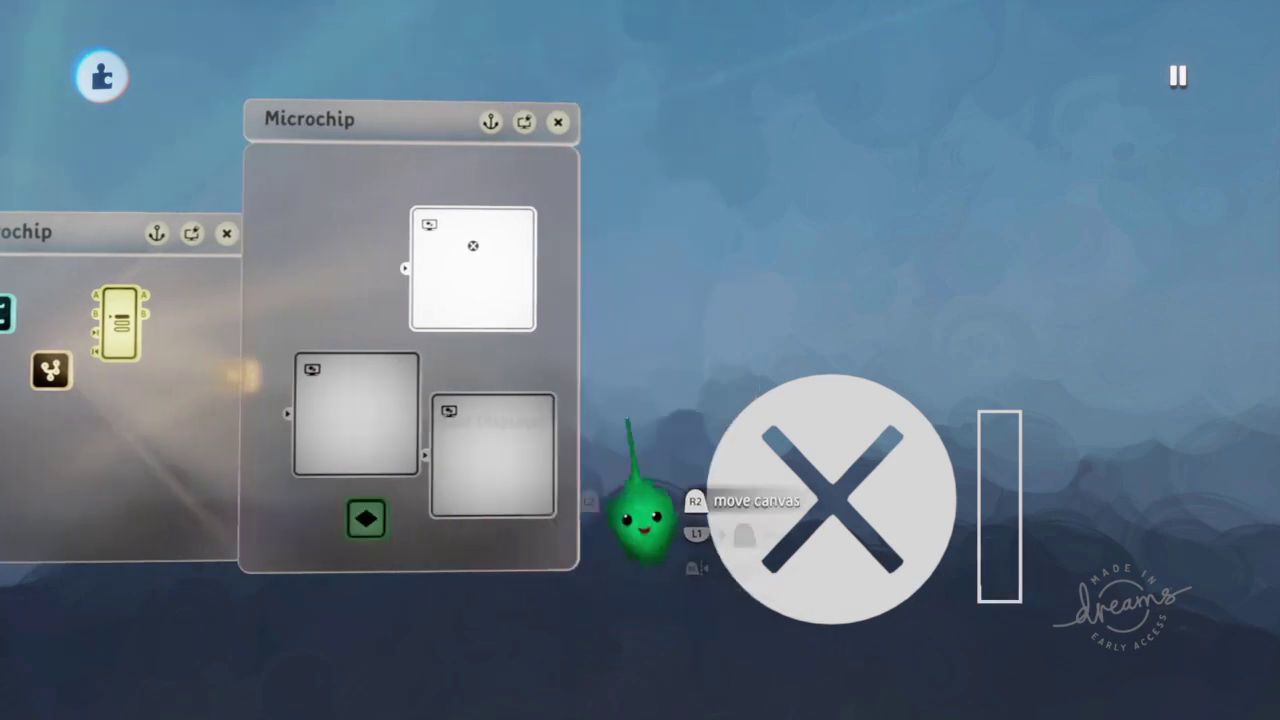
Widen the nested microchip and rearrange the two bar Text Displayers and the Keyframe to free up space.
{"action": "left_click_drag", "start_coordinate": [564, 338], "coordinate": [770, 352]}
{"action": "left_click_drag", "start_coordinate": [355, 487], "coordinate": [651, 297]}
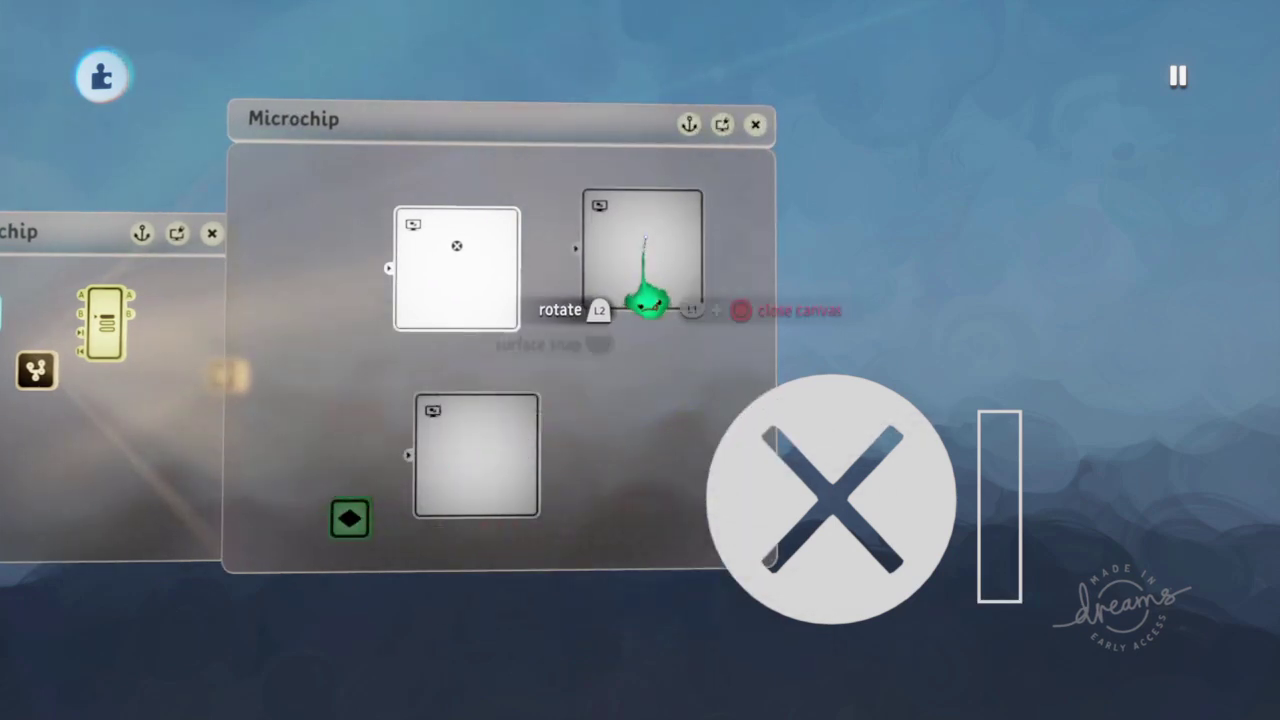
{"action": "left_click_drag", "start_coordinate": [539, 503], "coordinate": [662, 450]}
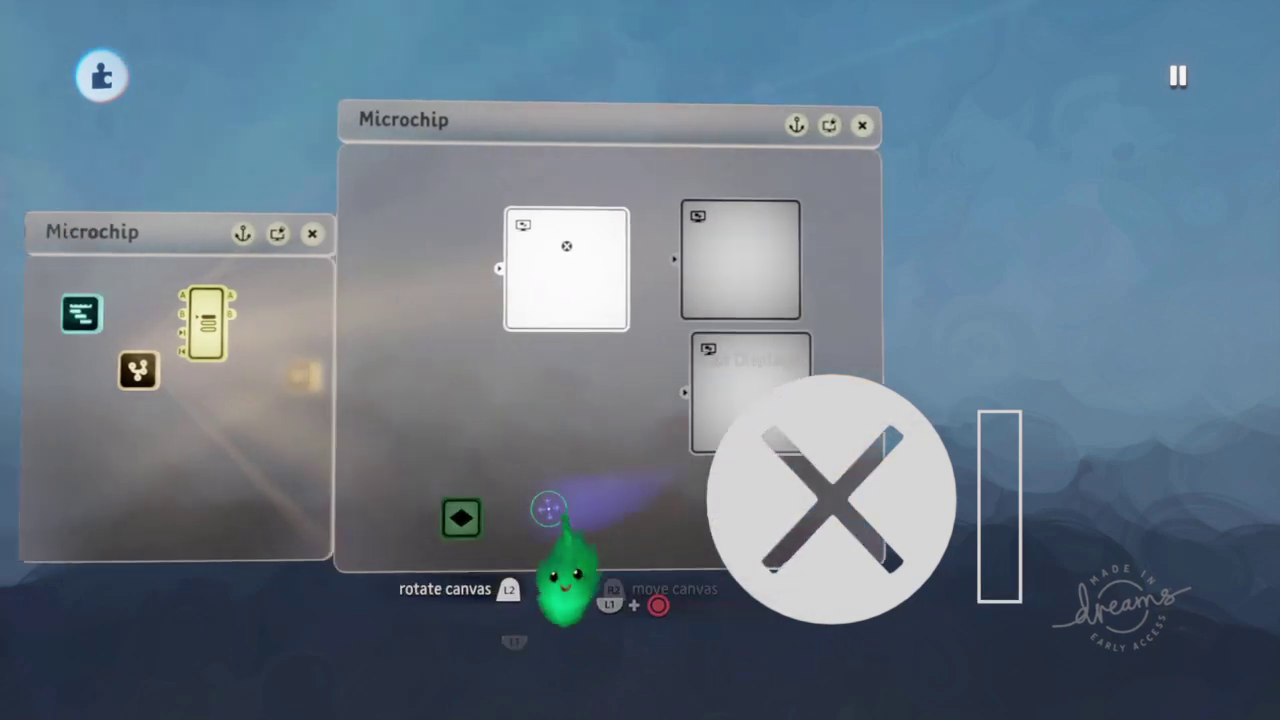
{"action": "left_click_drag", "start_coordinate": [488, 517], "coordinate": [600, 432]}
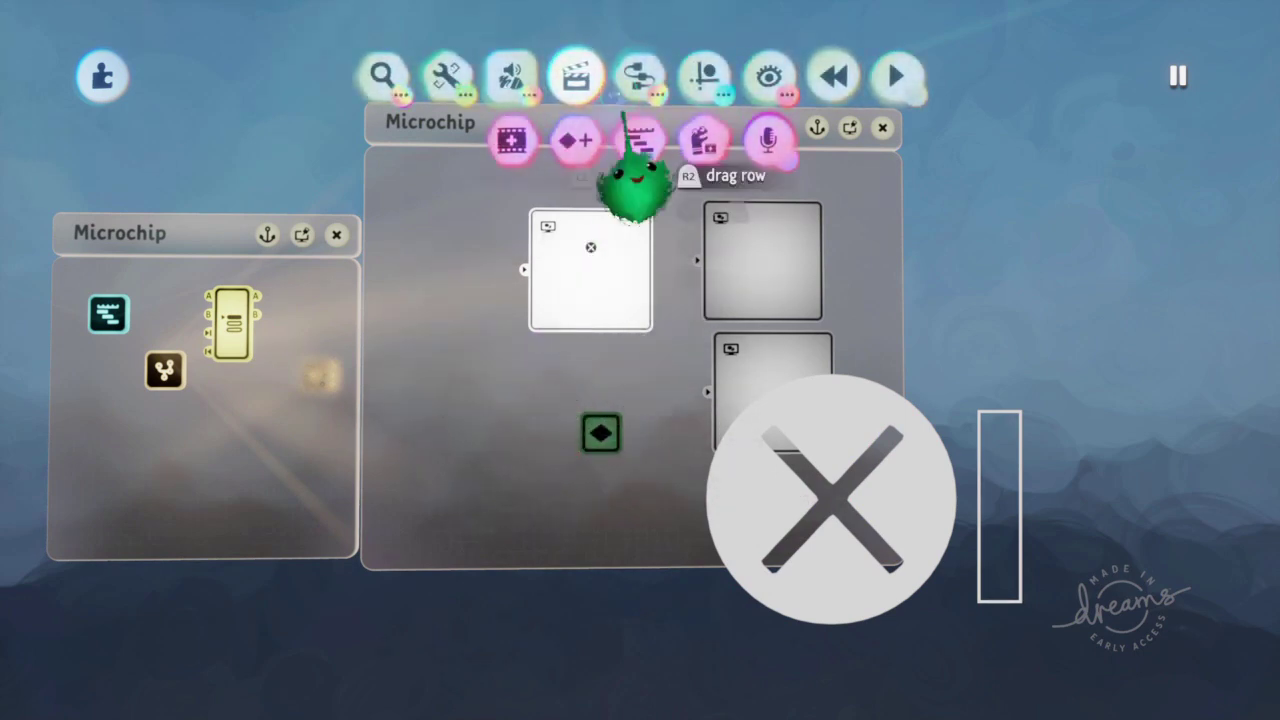
Wire a new Value Slider to the Keyframe's Power input and test the bar's fill by varying the slider.
{"action": "left_click", "coordinate": [628, 132]}
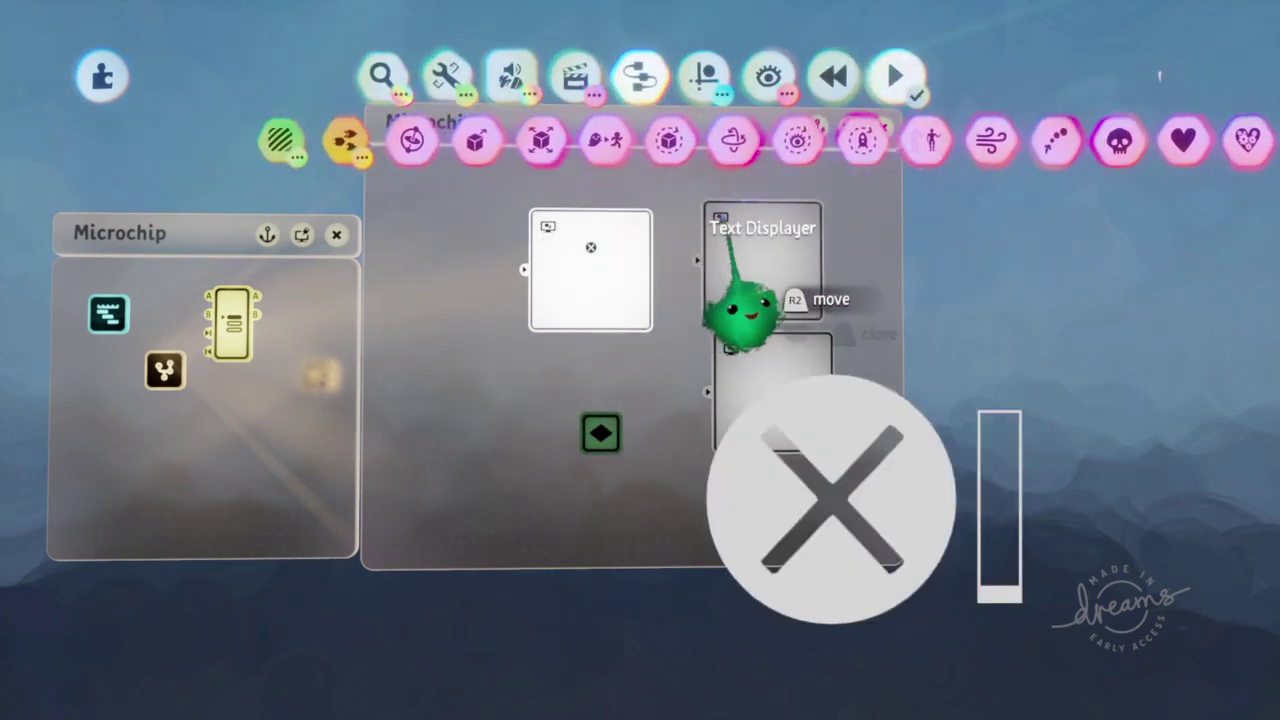
{"action": "left_click", "coordinate": [284, 143]}
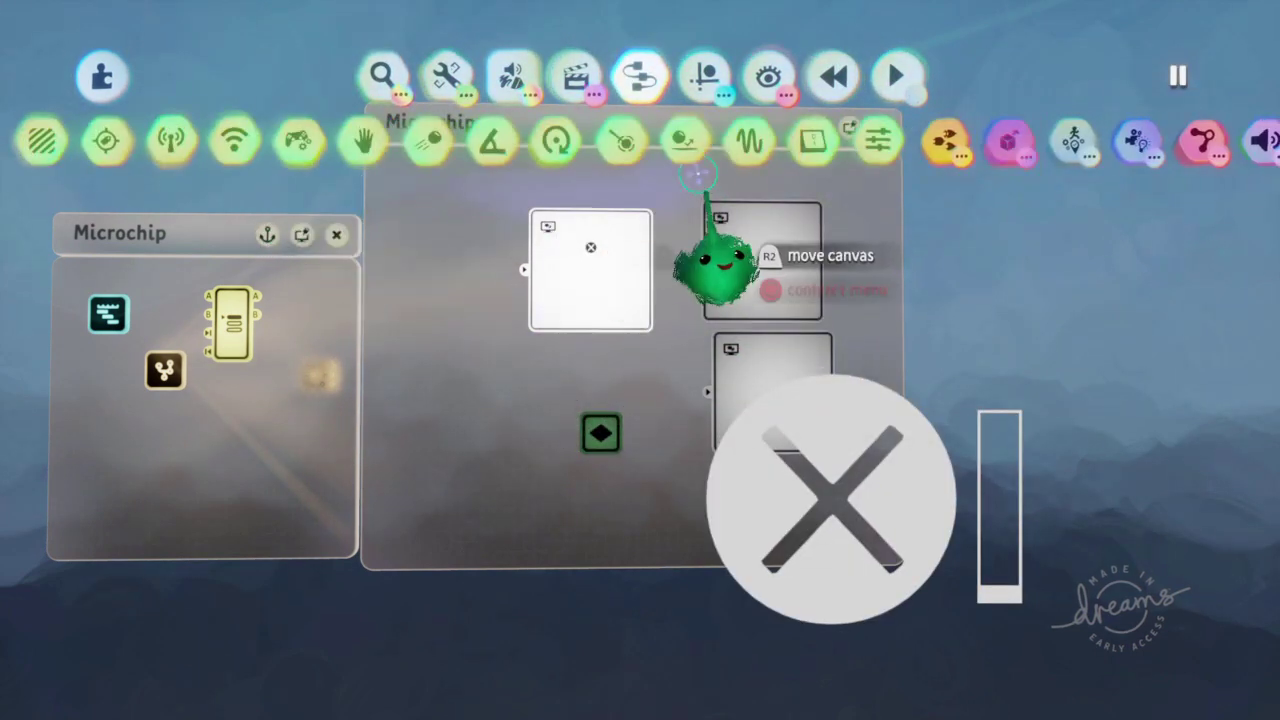
{"action": "left_click", "coordinate": [877, 141]}
{"action": "left_click", "coordinate": [520, 468]}
{"action": "left_click_drag", "start_coordinate": [557, 456], "coordinate": [601, 460]}
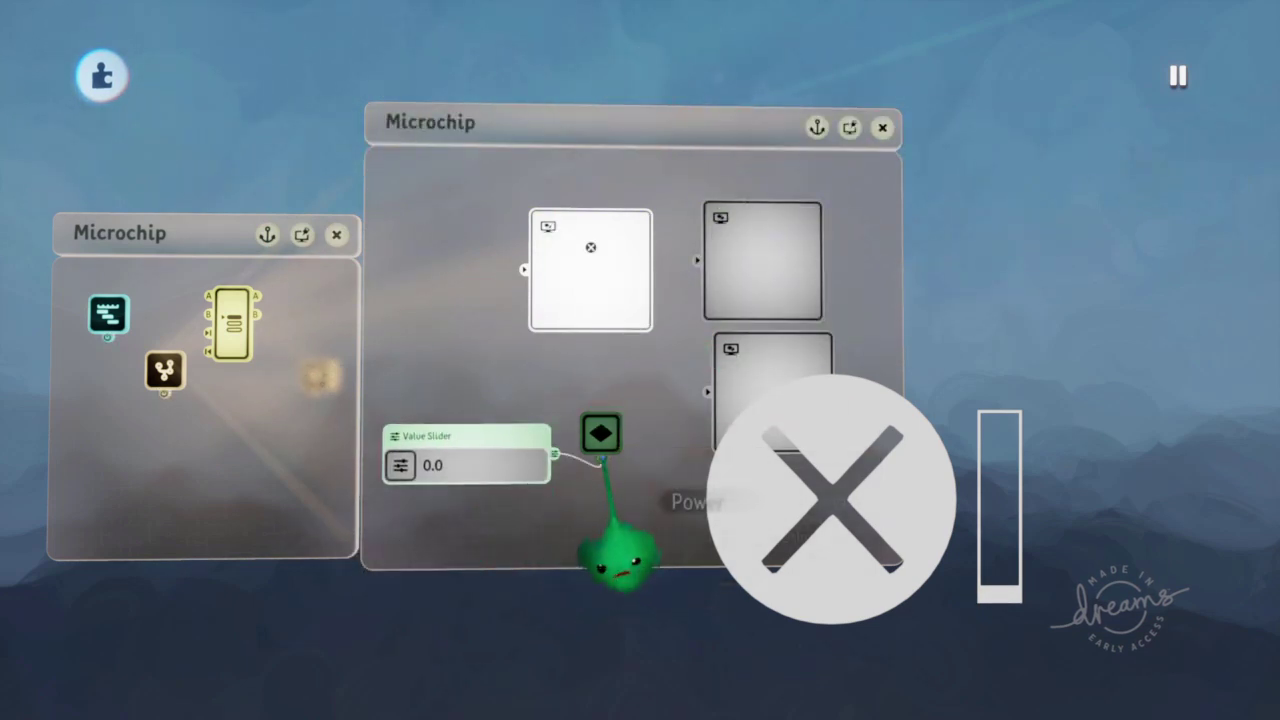
{"action": "left_click_drag", "start_coordinate": [430, 555], "coordinate": [455, 515]}
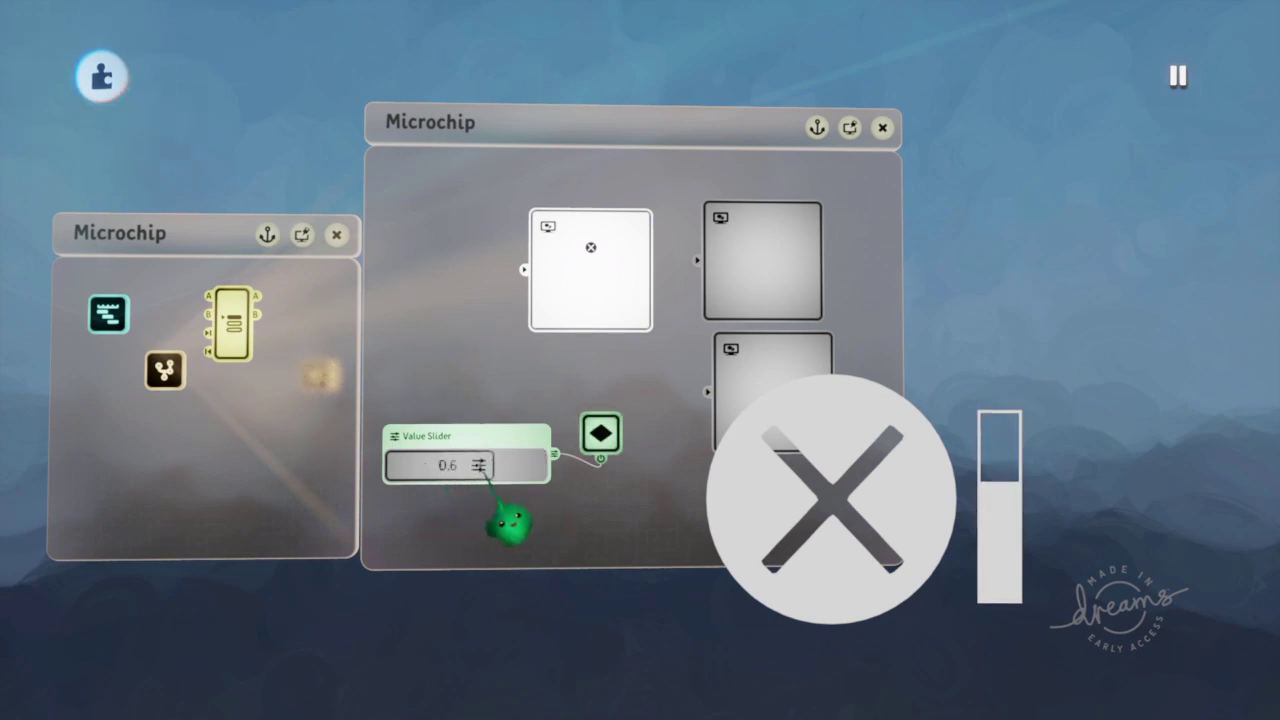
{"action": "left_click_drag", "start_coordinate": [991, 428], "coordinate": [535, 462]}
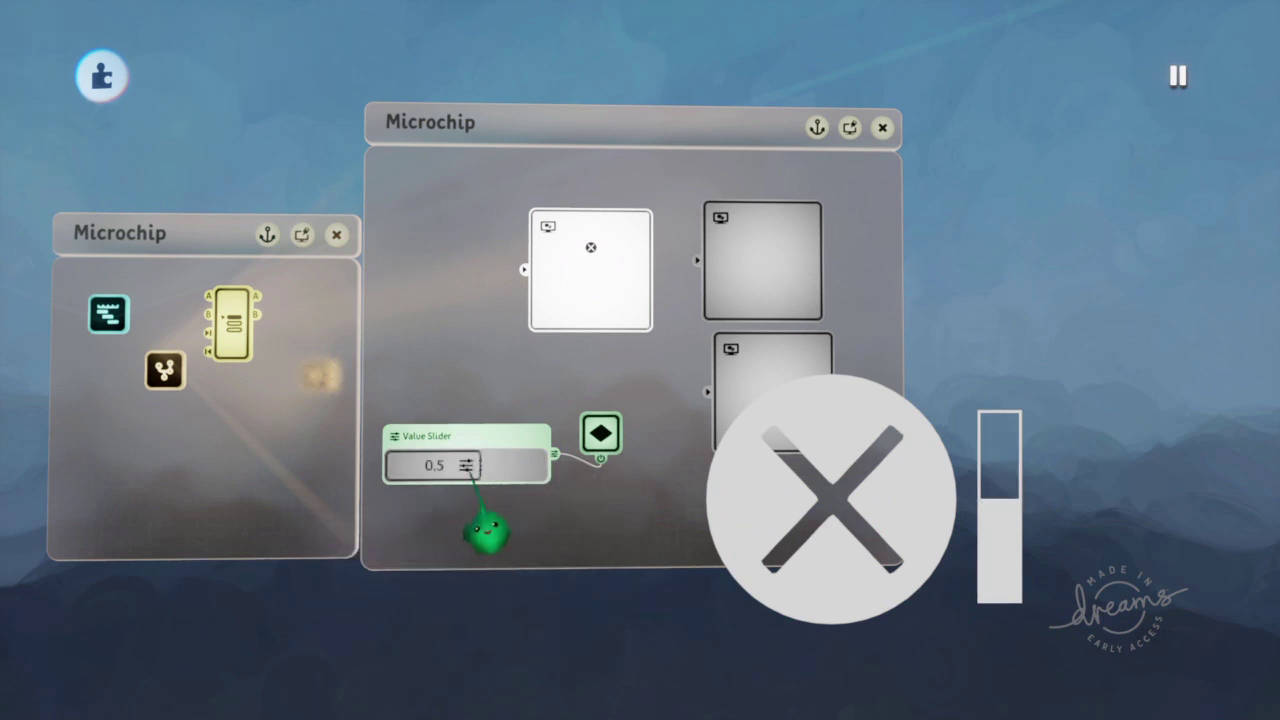